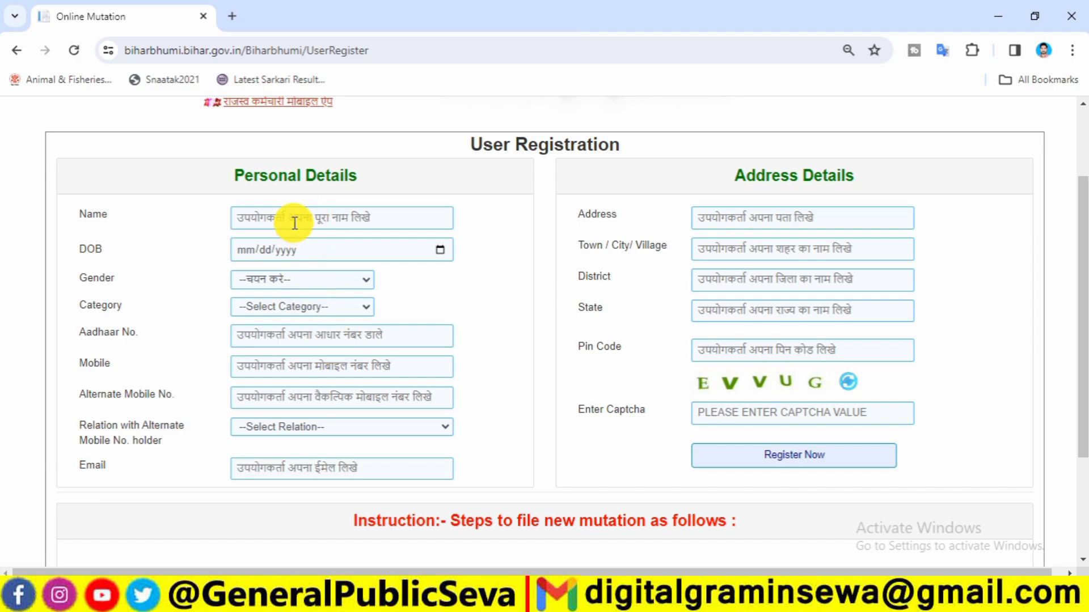
Step: Fill in the date of birth in the personal details of the user registration form
click(258, 218)
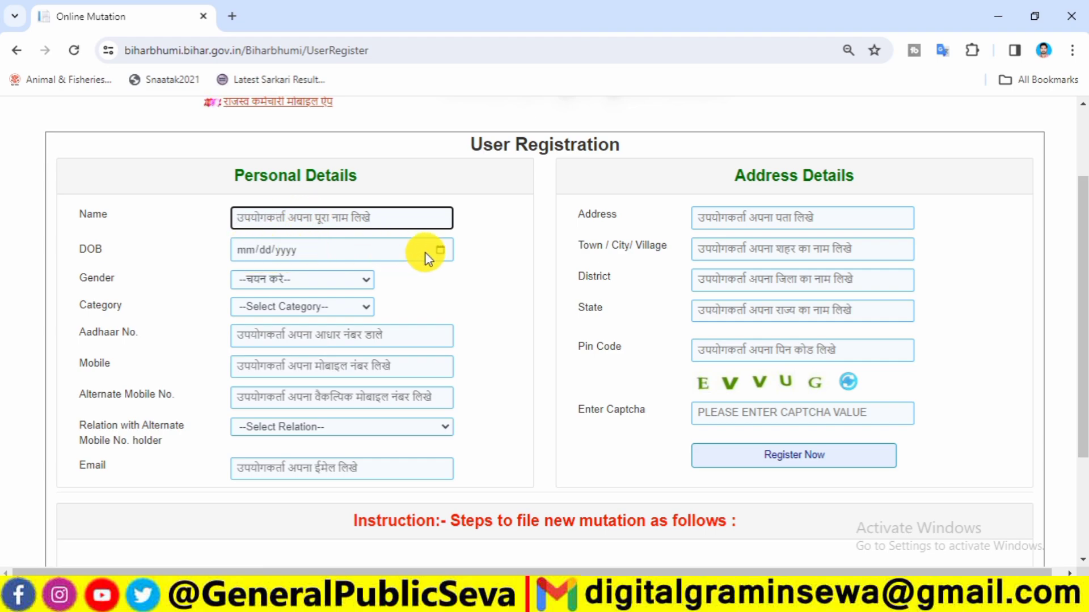
click(439, 250)
click(291, 279)
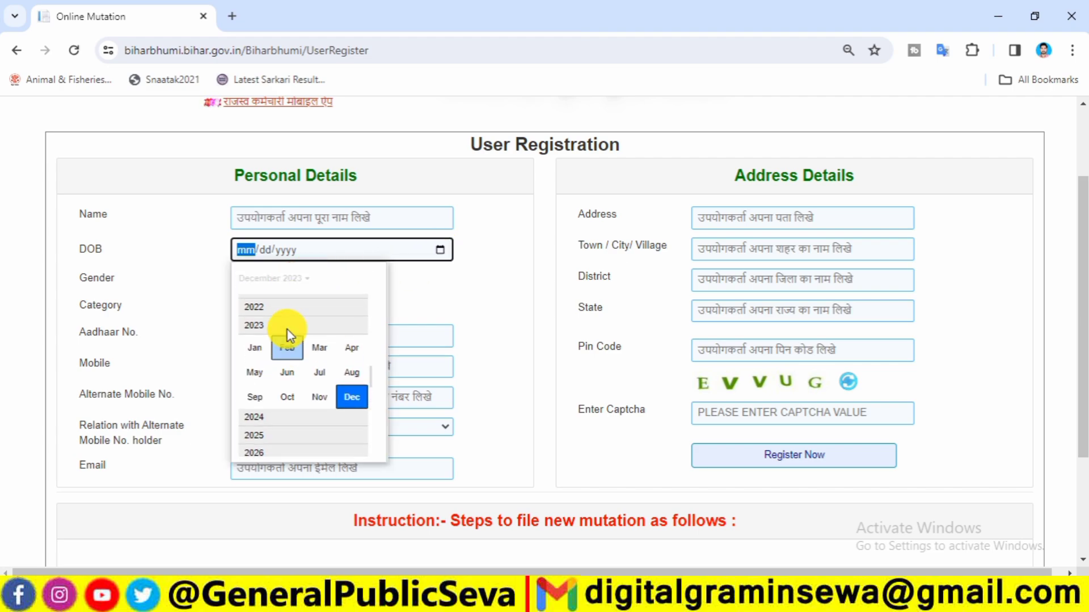
scroll(280, 332, up, 3)
click(259, 316)
click(287, 351)
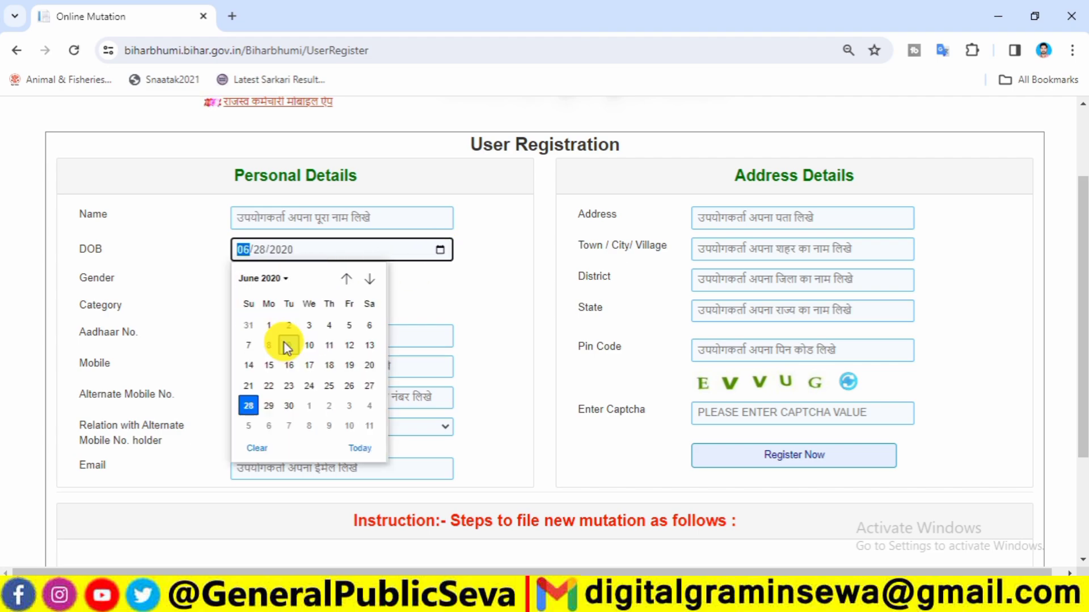
click(440, 304)
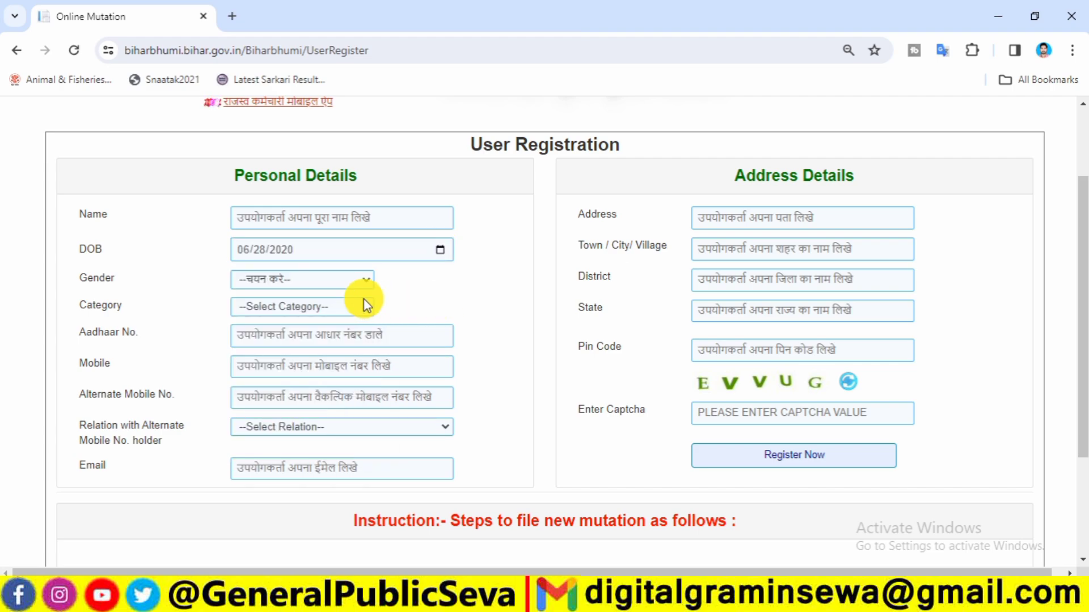
Step: Set the gender to पुरुष and the category to UR in the registration form
click(299, 282)
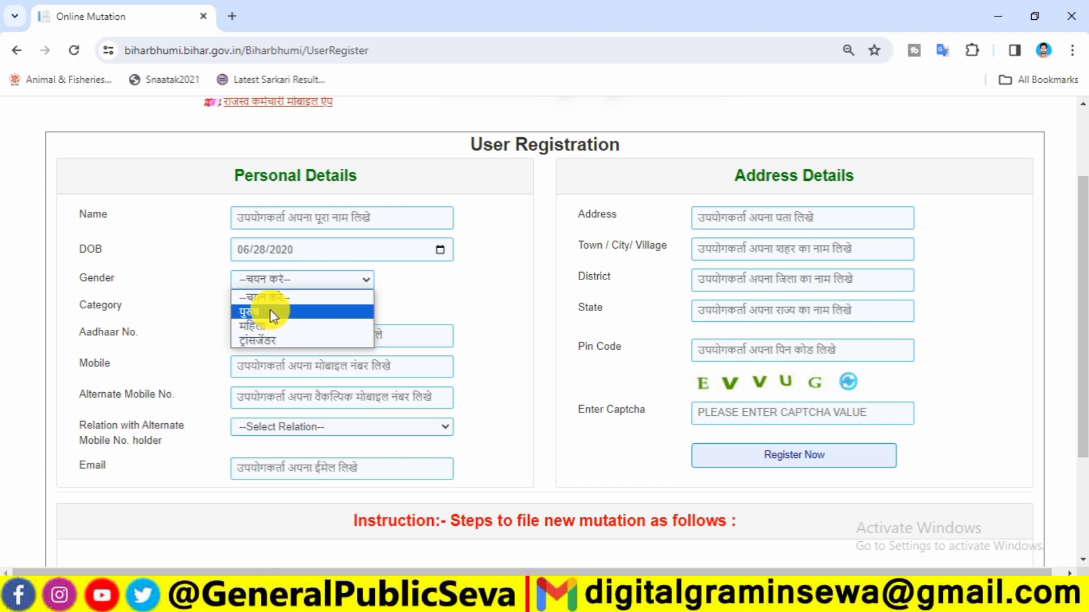
click(268, 313)
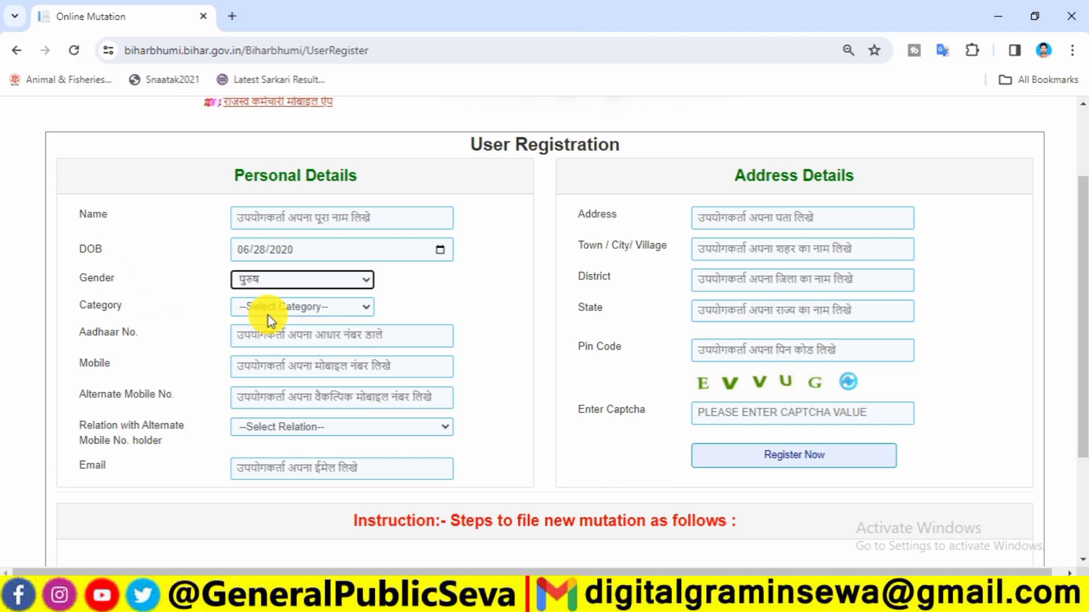
click(289, 312)
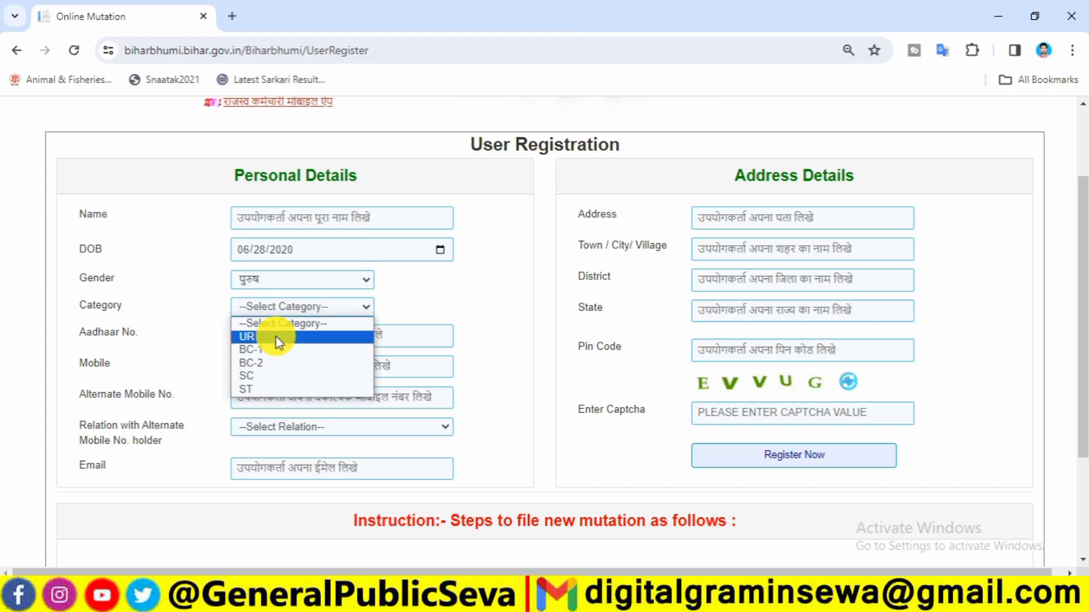
click(262, 338)
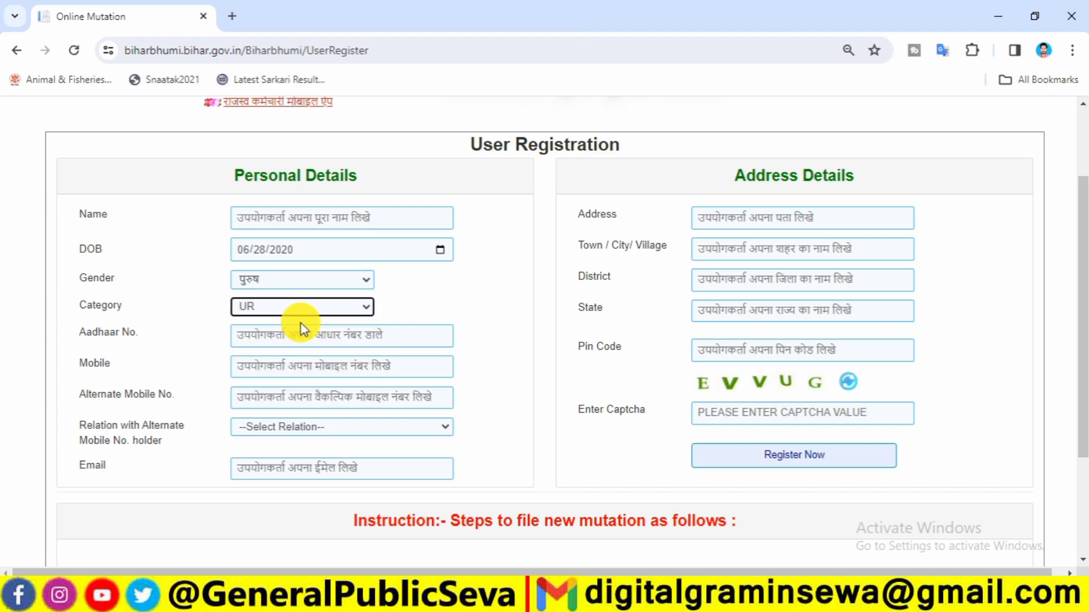
Step: Set the relation with the alternate mobile number holder to मामा
click(249, 341)
click(278, 363)
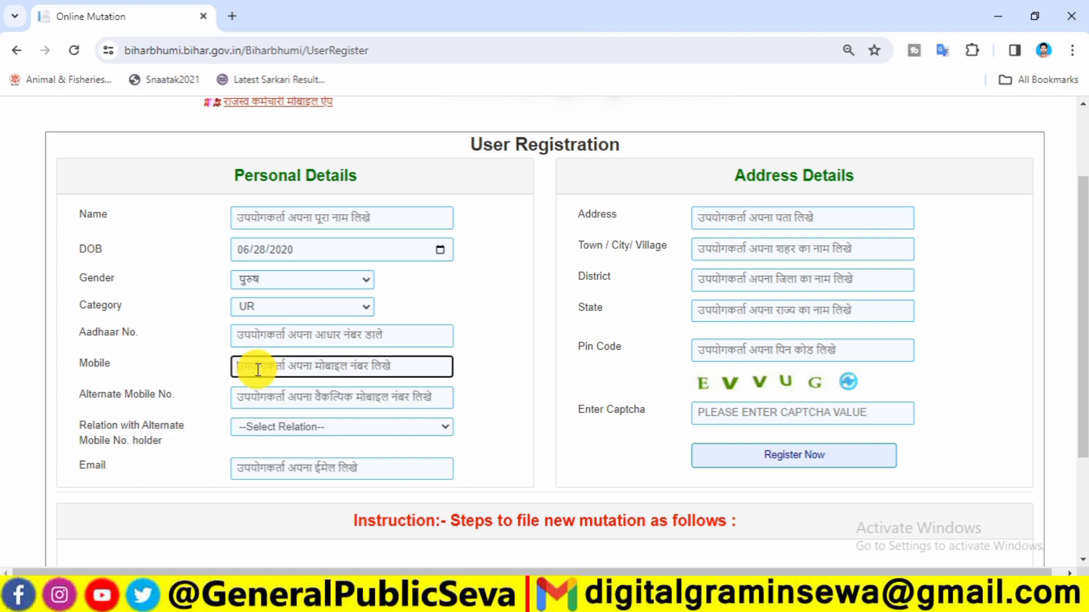
click(244, 396)
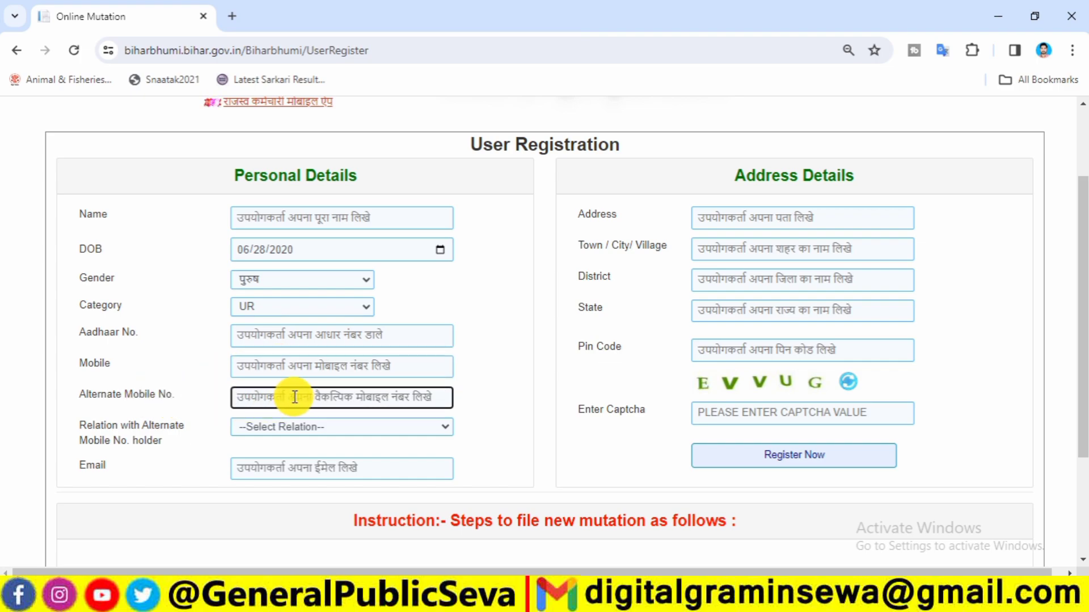
click(300, 427)
scroll(274, 326, down, 5)
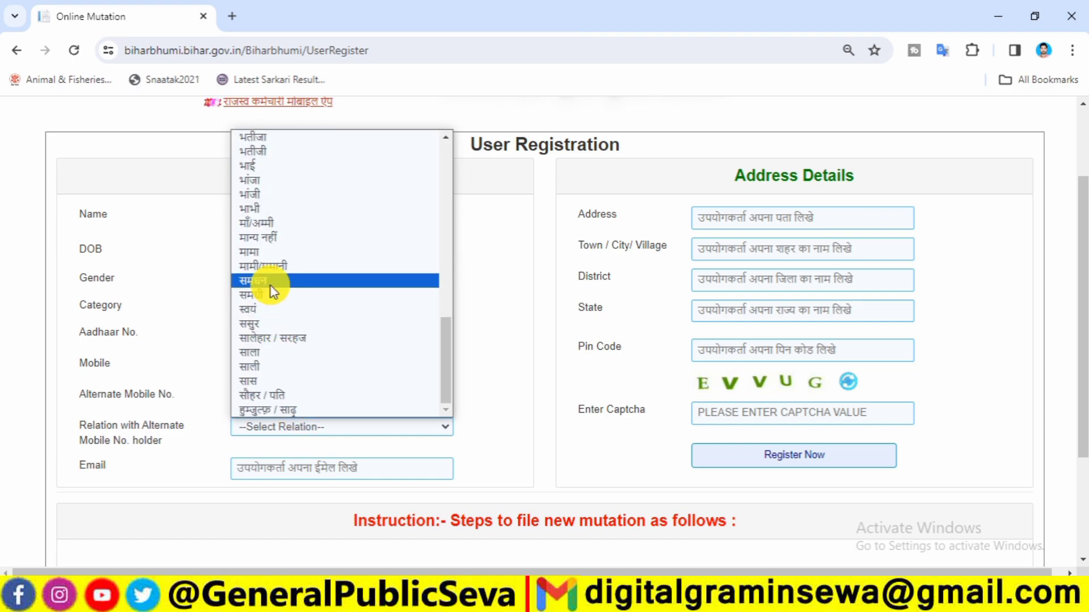
click(263, 251)
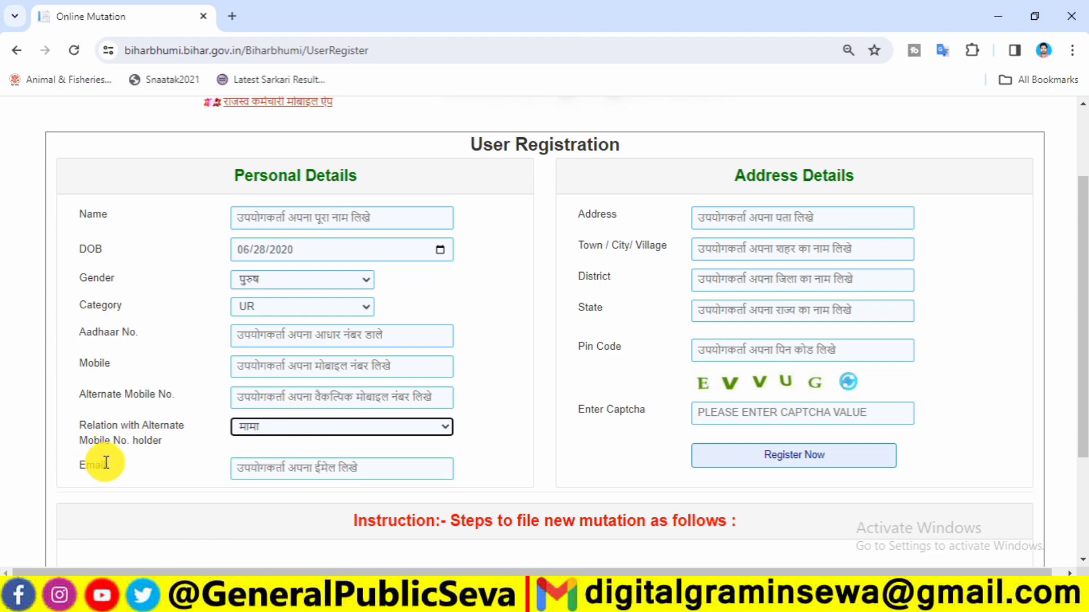
Step: Examine the form's email, state, pin code, captcha and mobile fields and the instructions for filing a new mutation
click(257, 471)
click(608, 311)
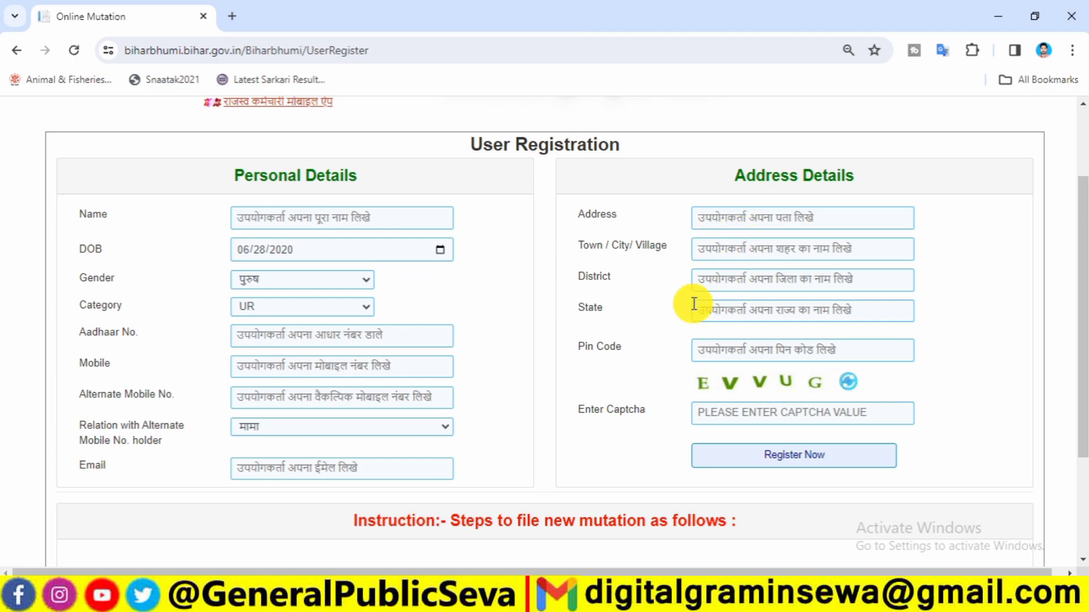
click(709, 312)
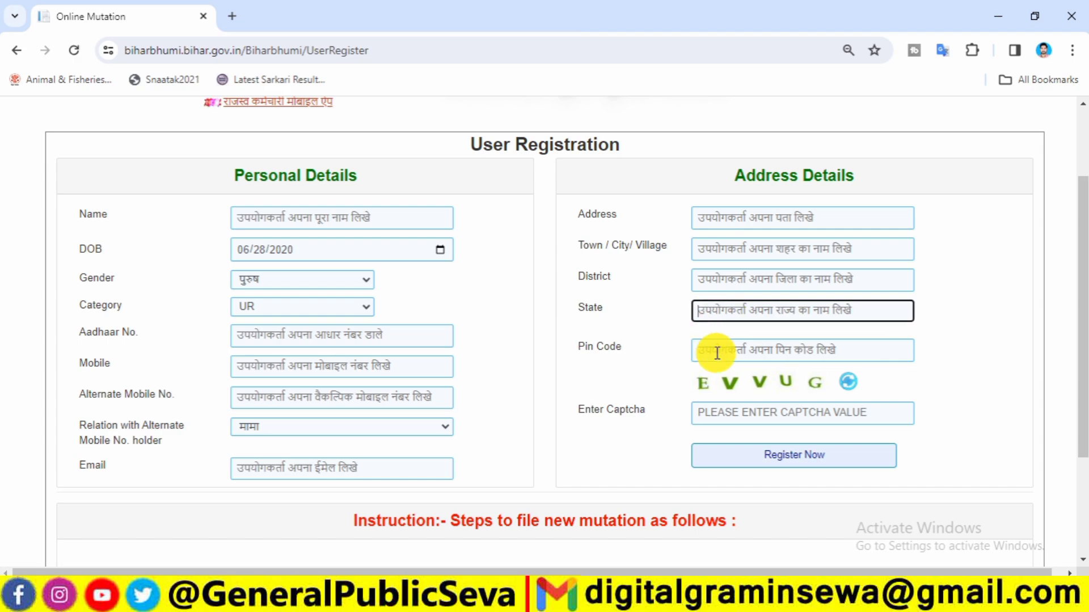
click(732, 351)
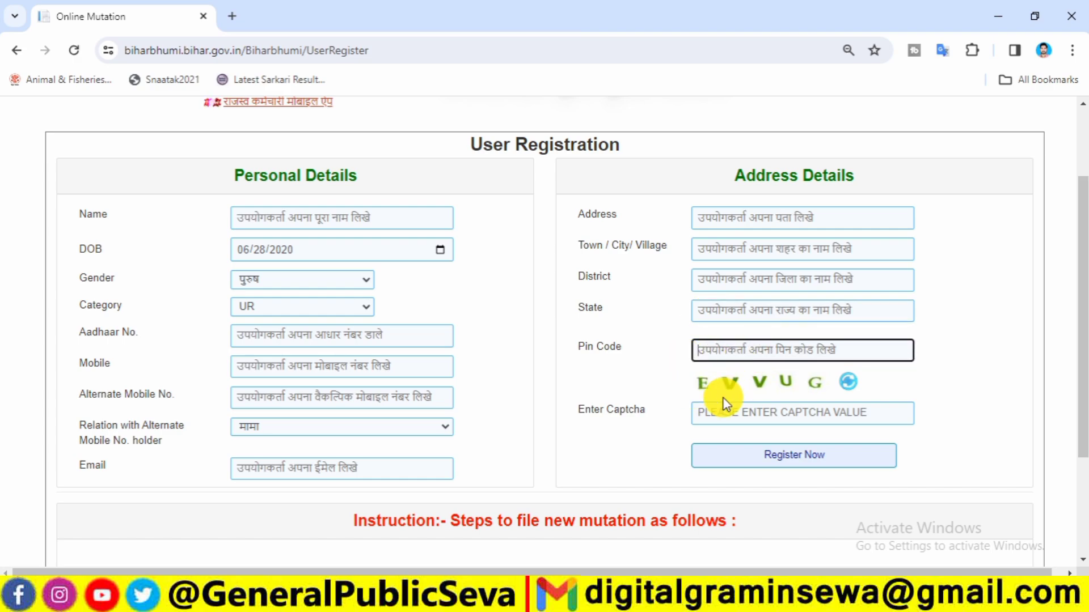
click(726, 413)
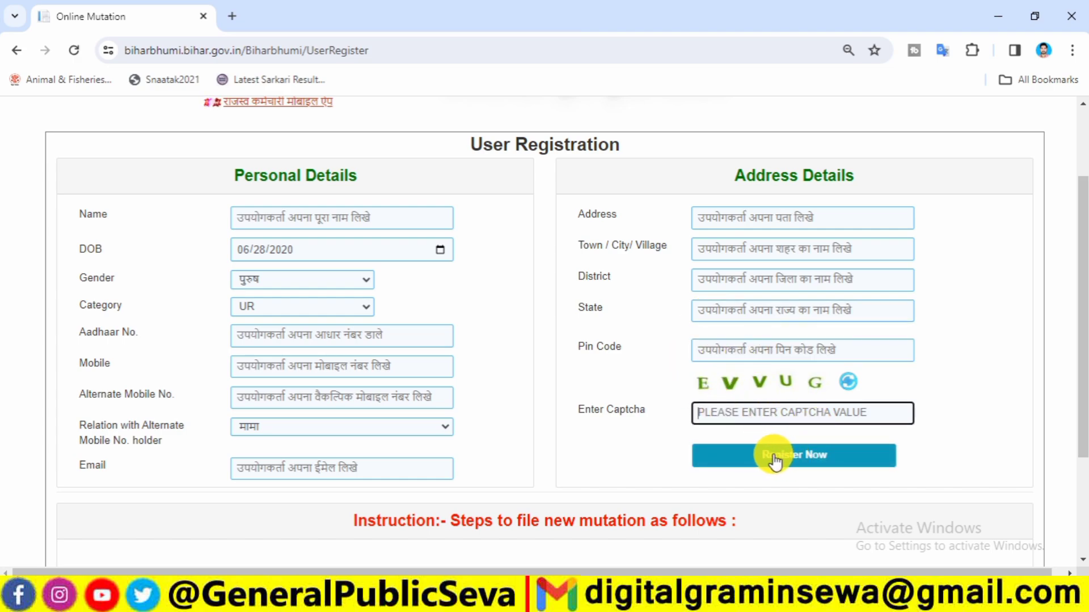
click(260, 366)
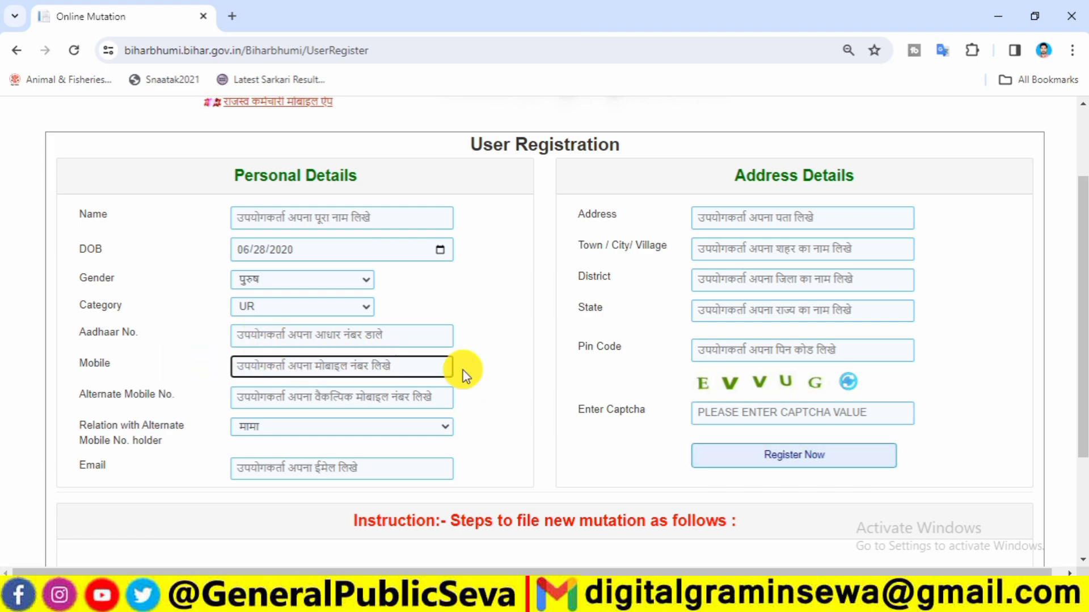
scroll(478, 375, down, 2)
scroll(637, 360, down, 2)
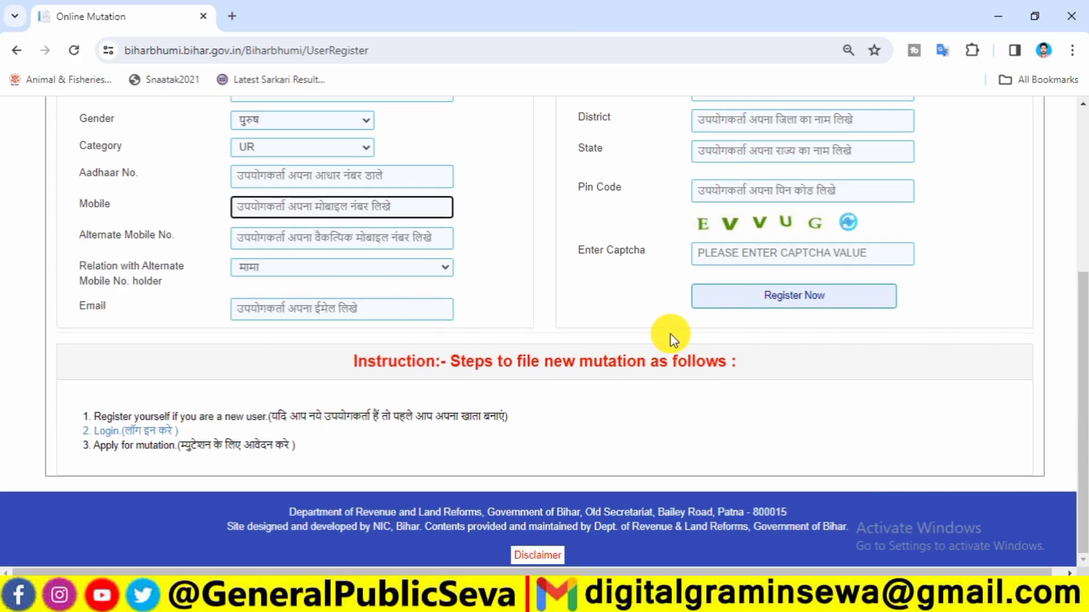
click(731, 320)
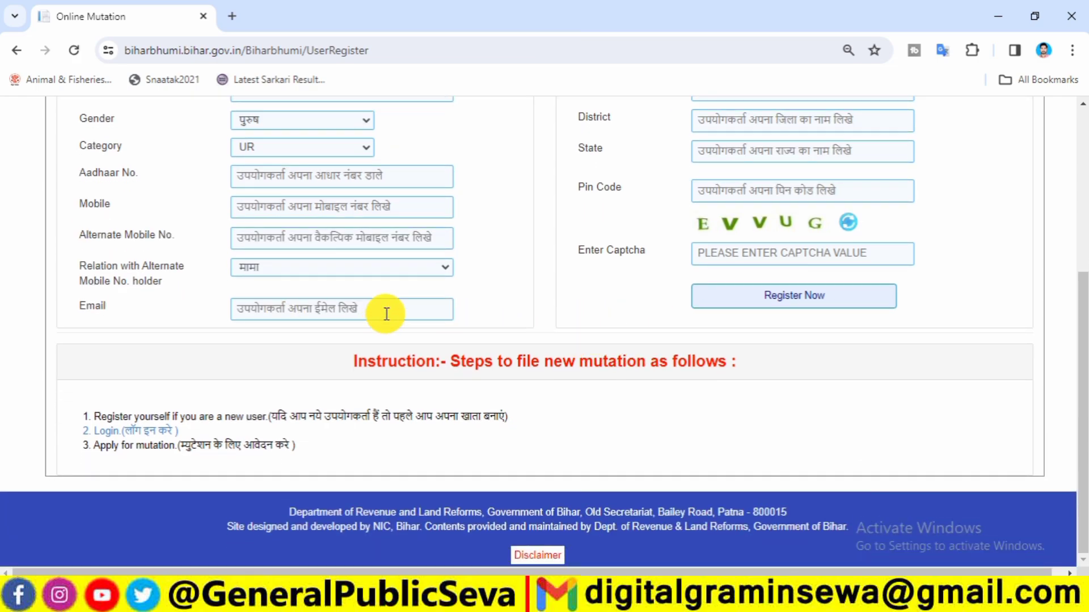
scroll(556, 315, up, 2)
scroll(544, 316, down, 2)
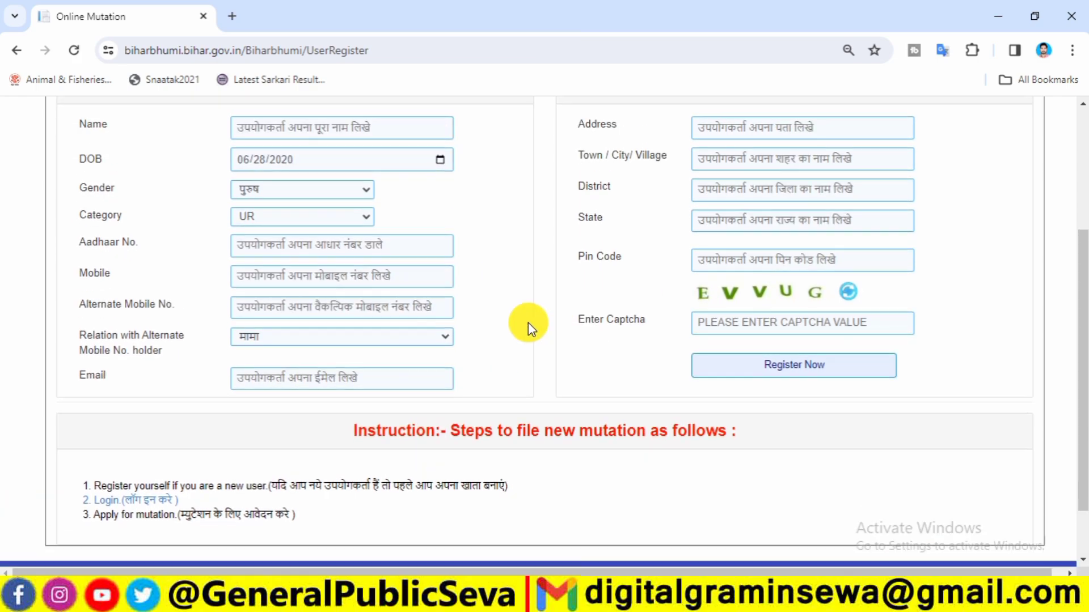
Step: Log in to the online services as a citizen with the registered mobile number, the captcha and the OTP
click(145, 432)
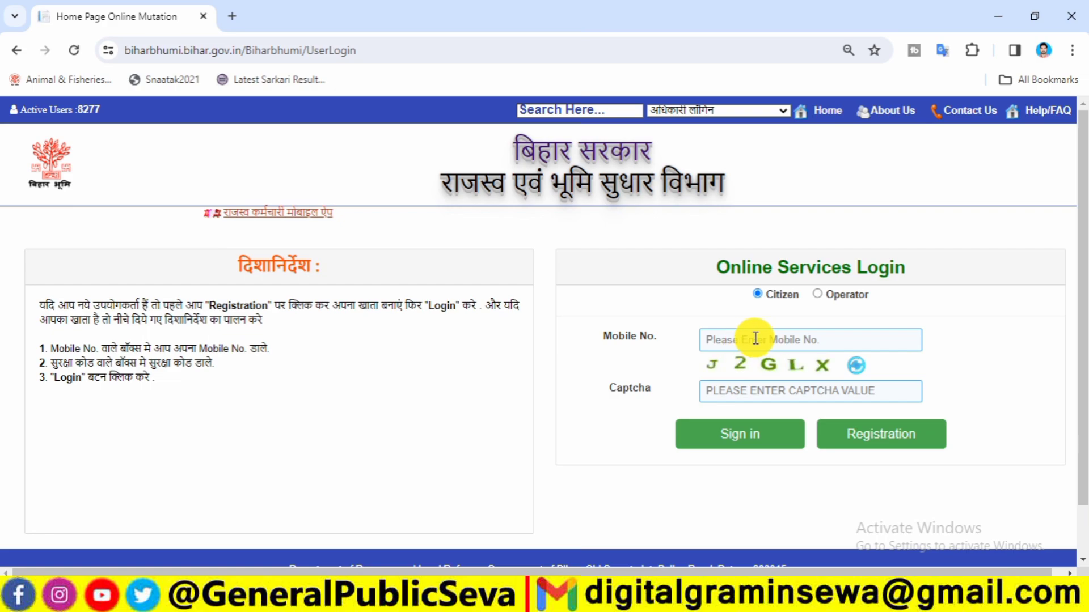
click(736, 390)
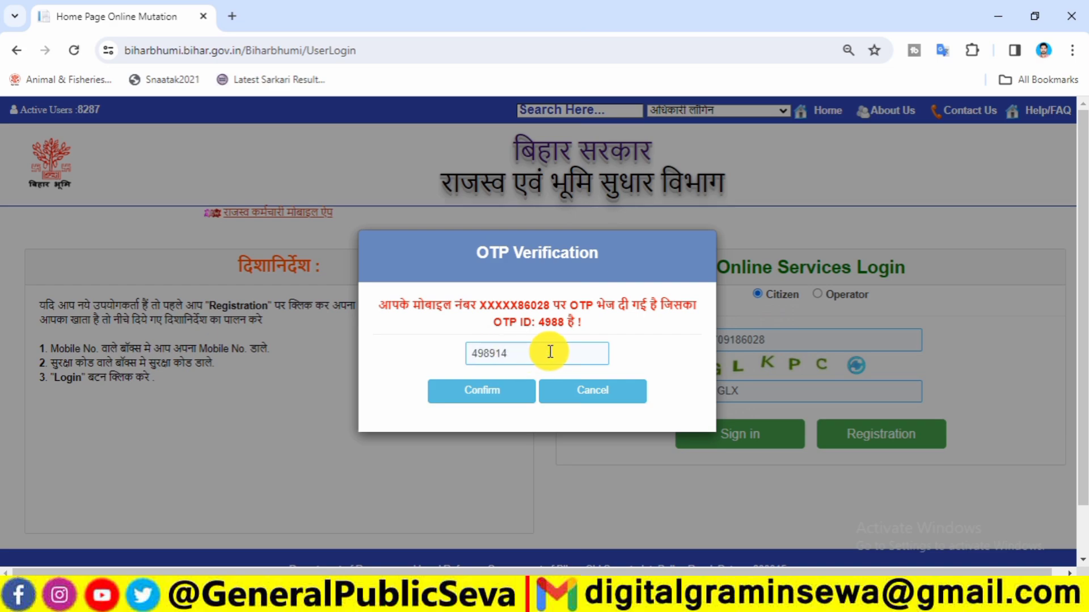
click(481, 395)
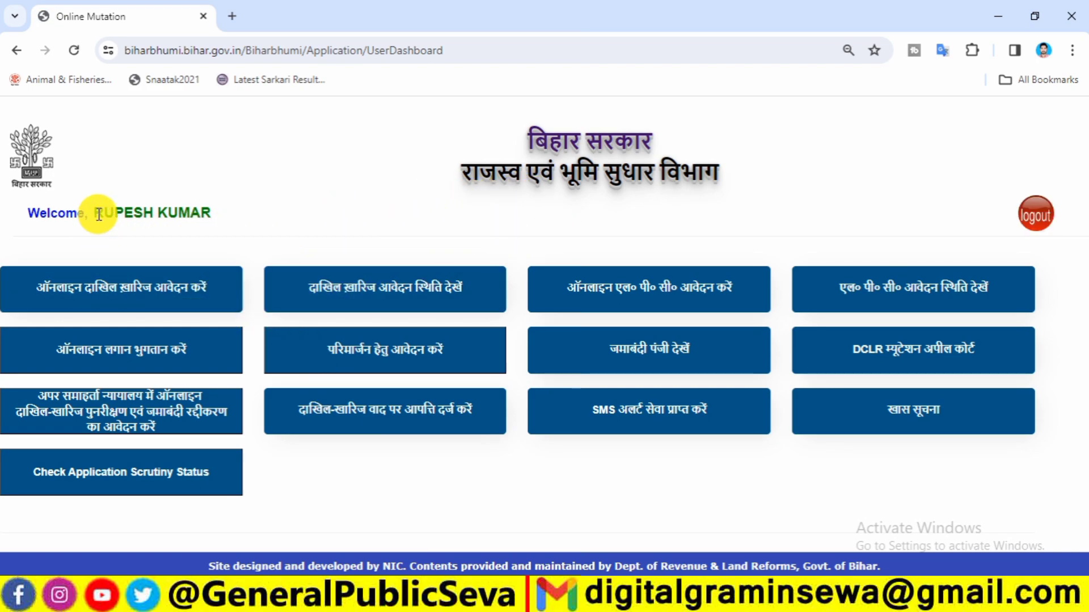
Step: Start a new online दाखिल खारिज application for district Saharasa and circle Saharsa_Sonbarsa
drag(94, 211, 218, 209)
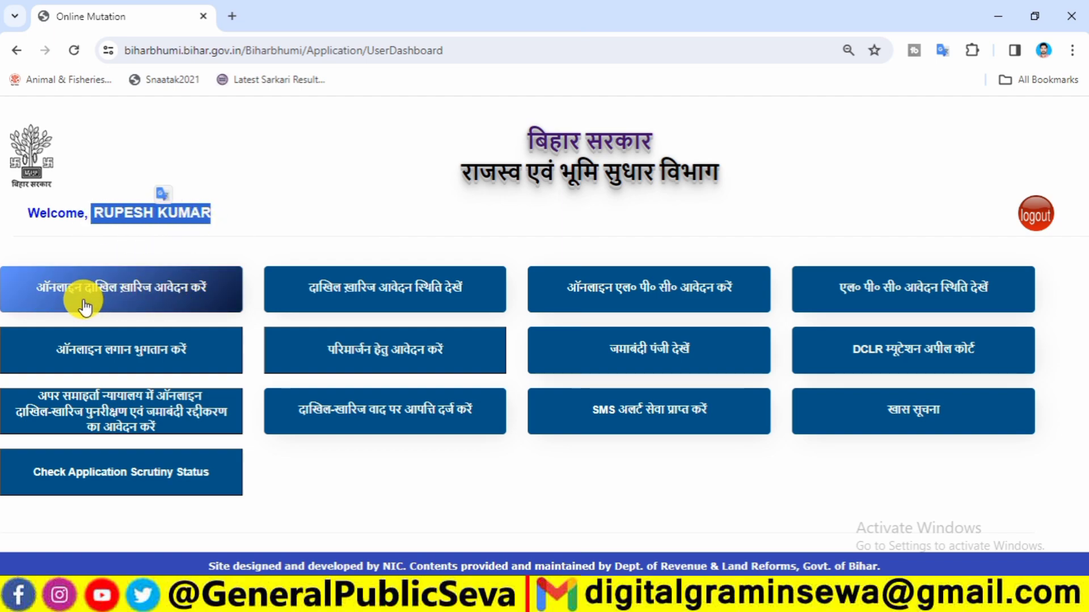
click(162, 297)
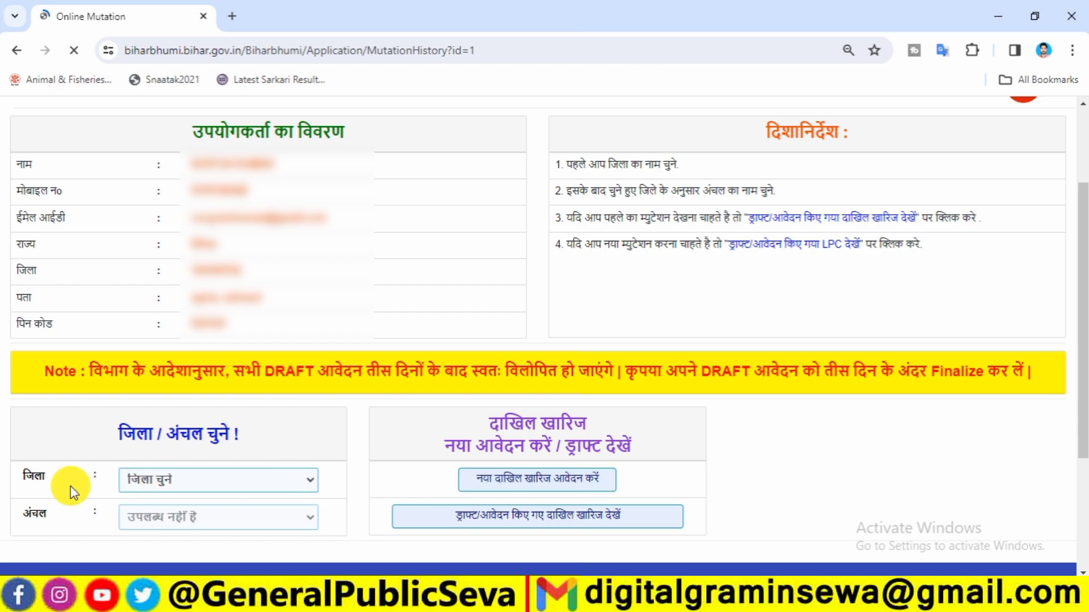
click(161, 484)
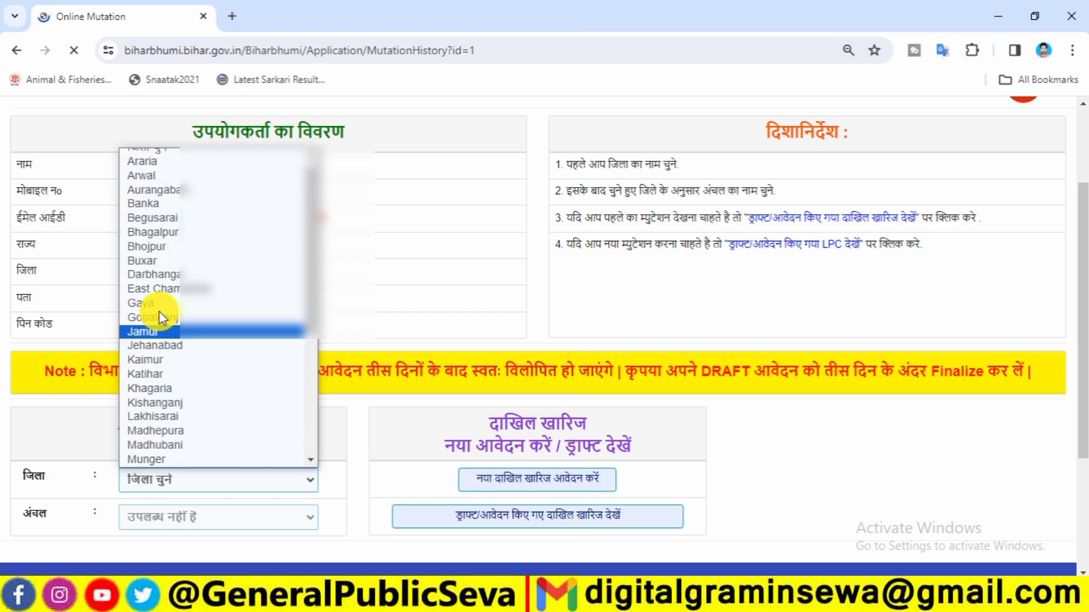
click(359, 442)
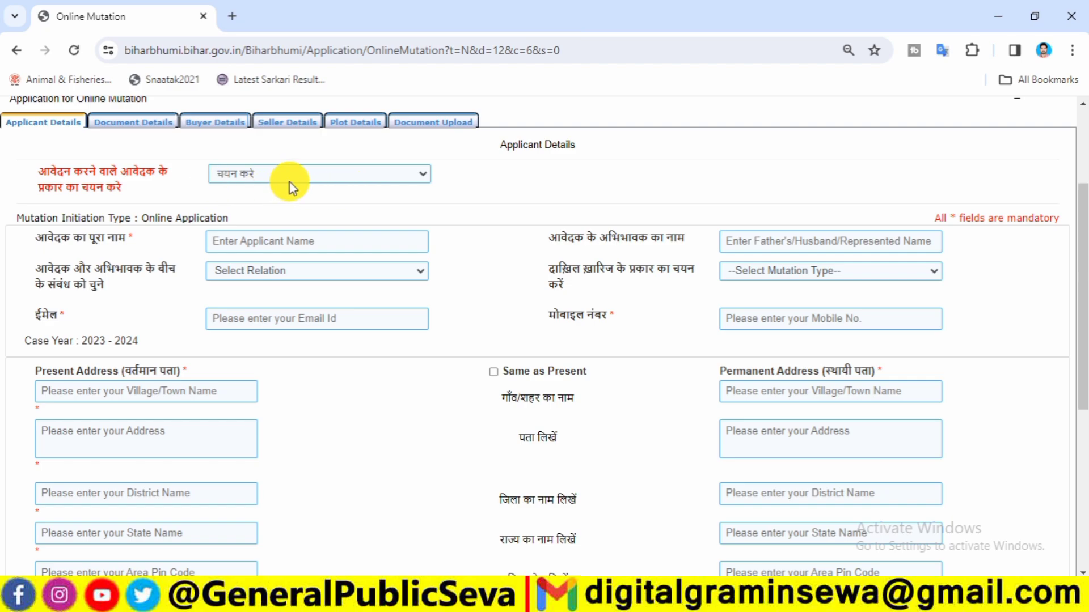
Step: Set the applicant type to आवेदक स्वयं क्रेता है in the applicant details
click(264, 179)
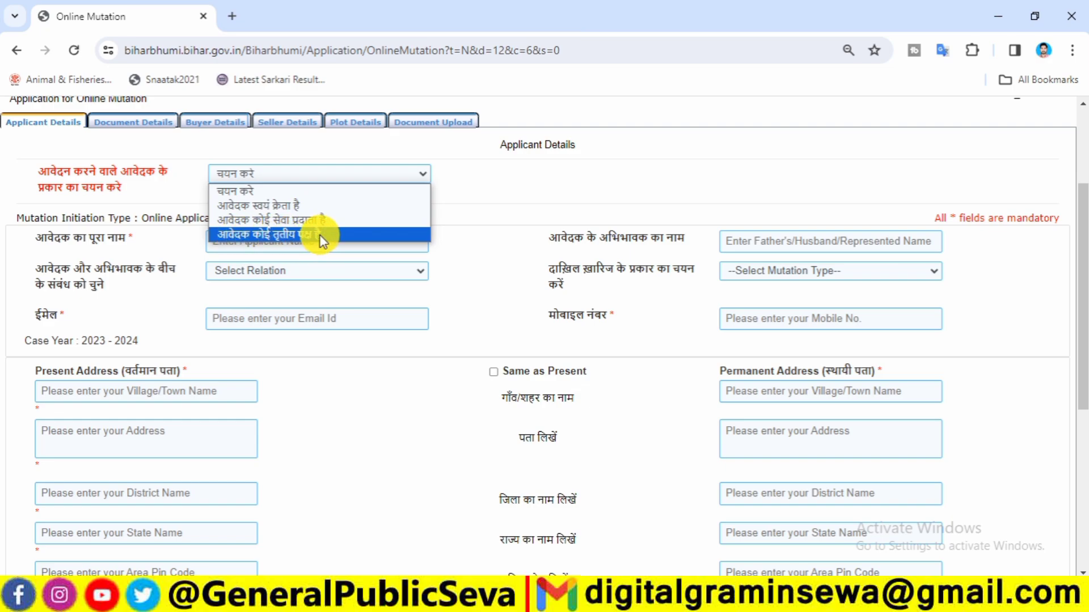
click(248, 207)
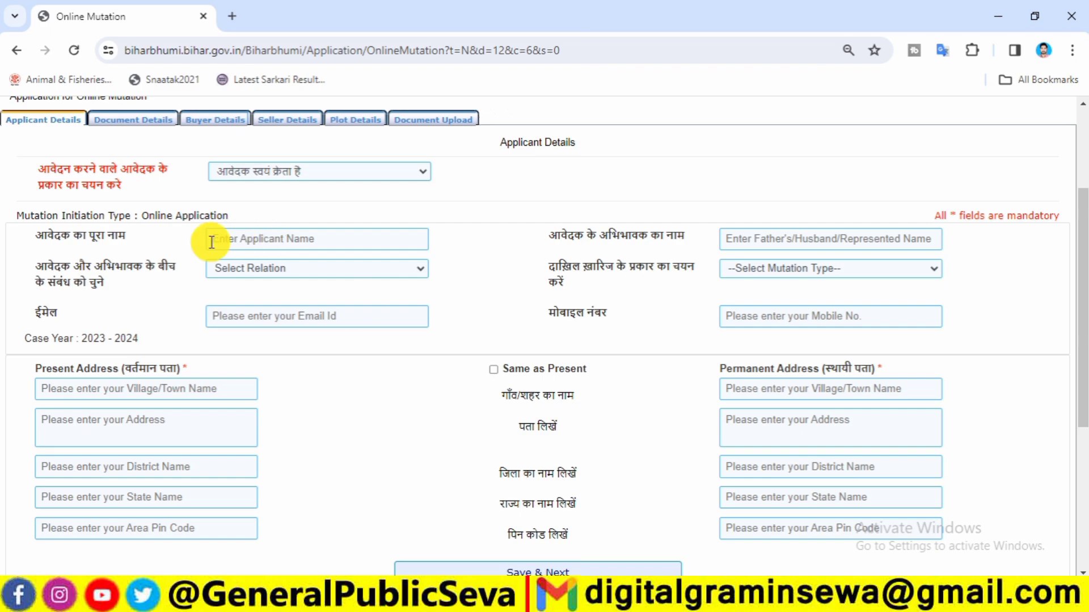
click(266, 238)
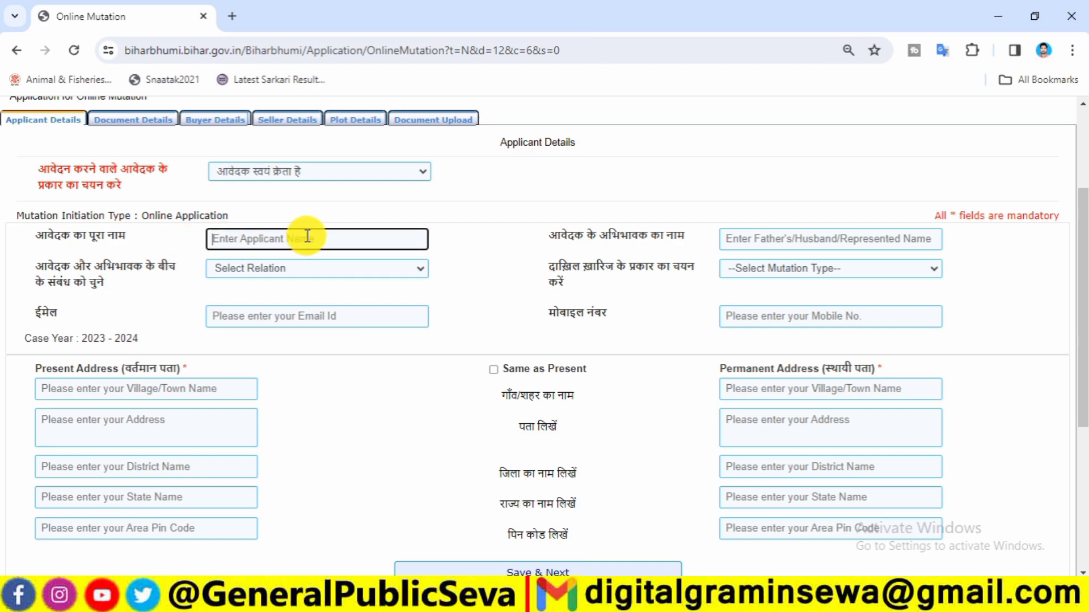
click(760, 238)
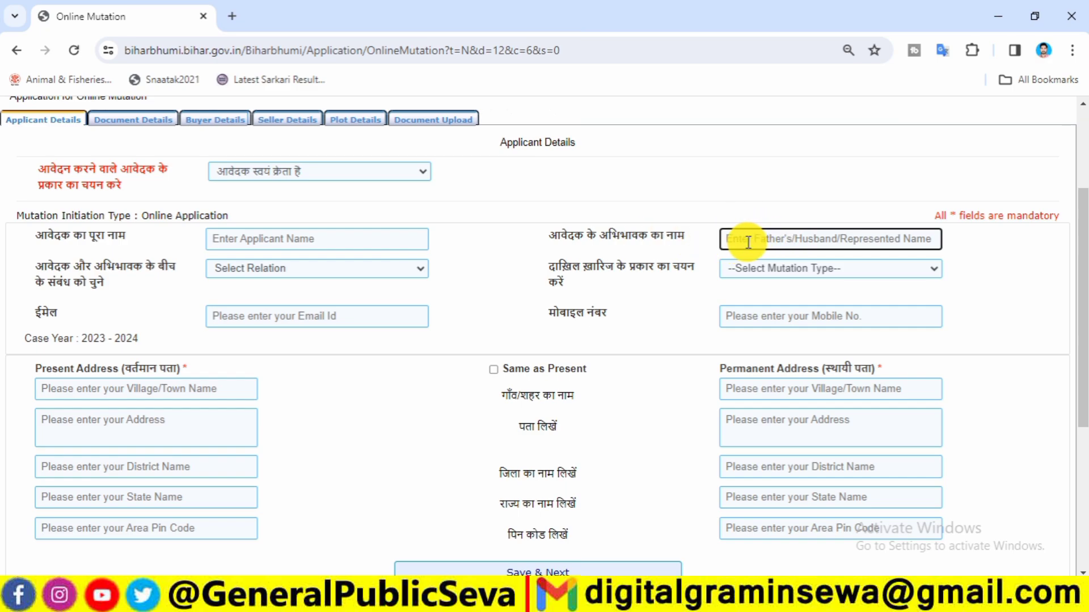
Step: Set the relation between applicant and guardian to Father and the mutation type to Sale/Purchase
click(374, 268)
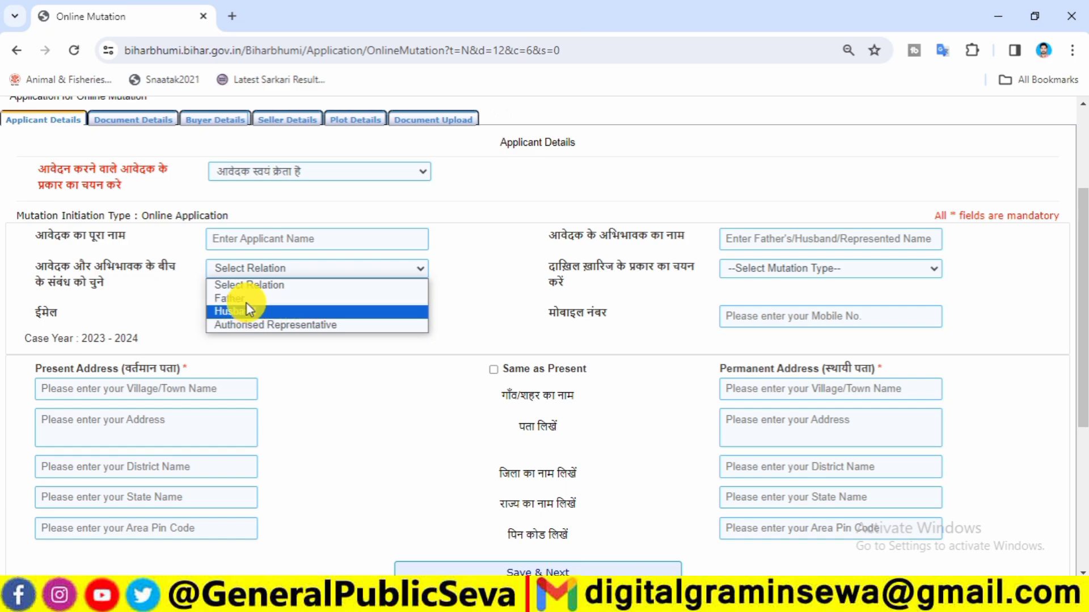
click(246, 300)
click(734, 270)
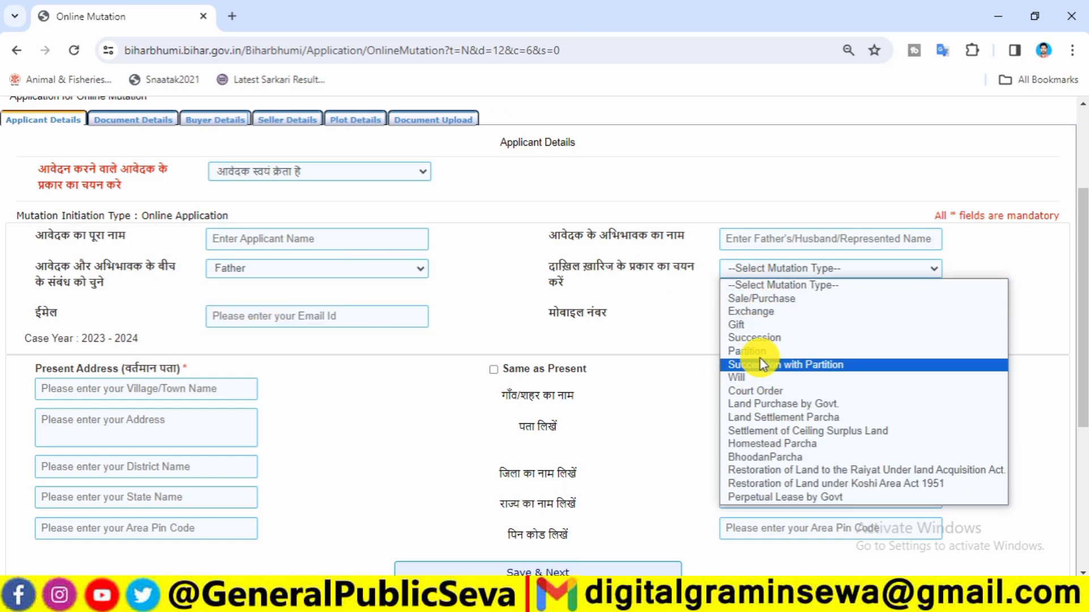
click(757, 300)
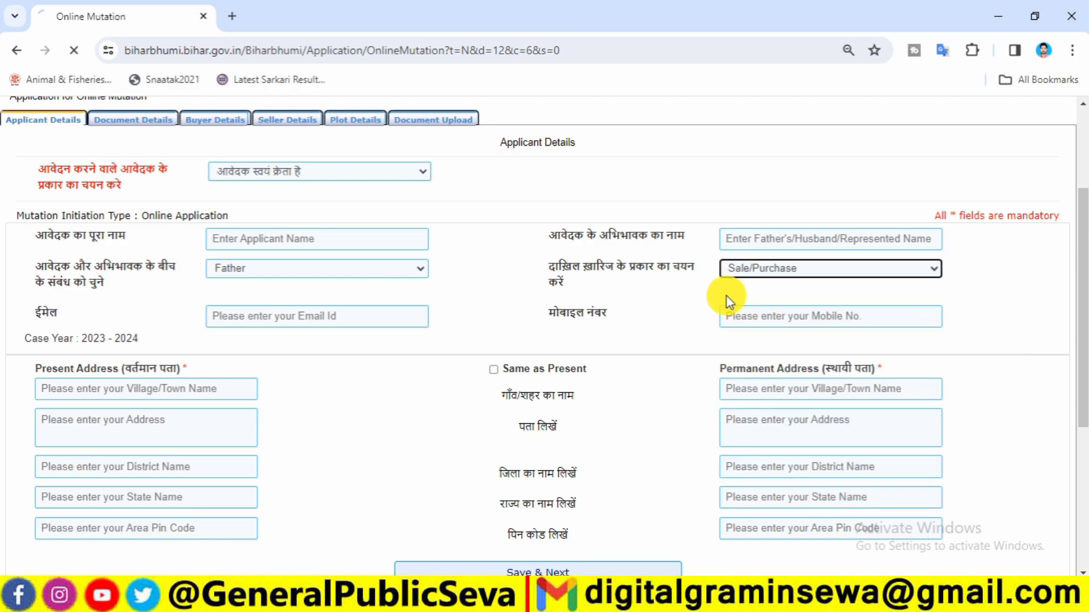
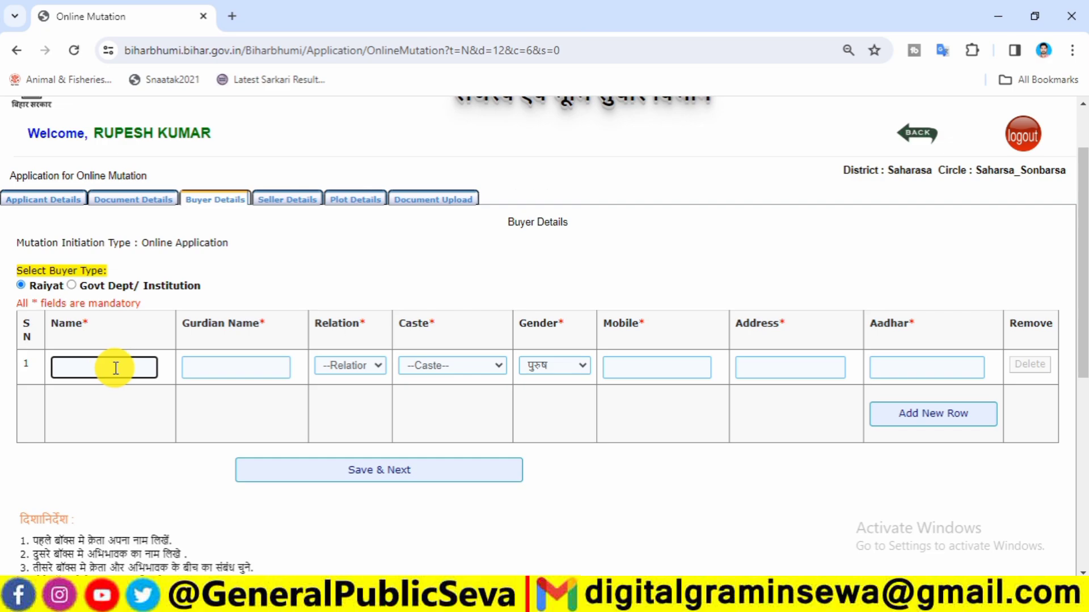
Step: Examine the buyer row's name and guardian name fields and its available relation and caste options
click(216, 366)
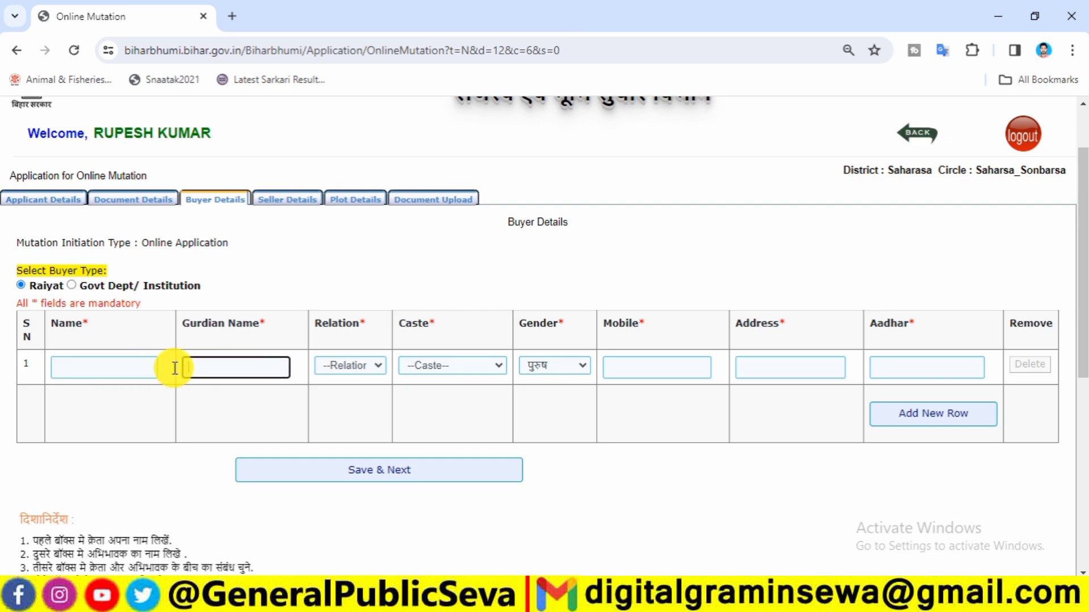
click(348, 366)
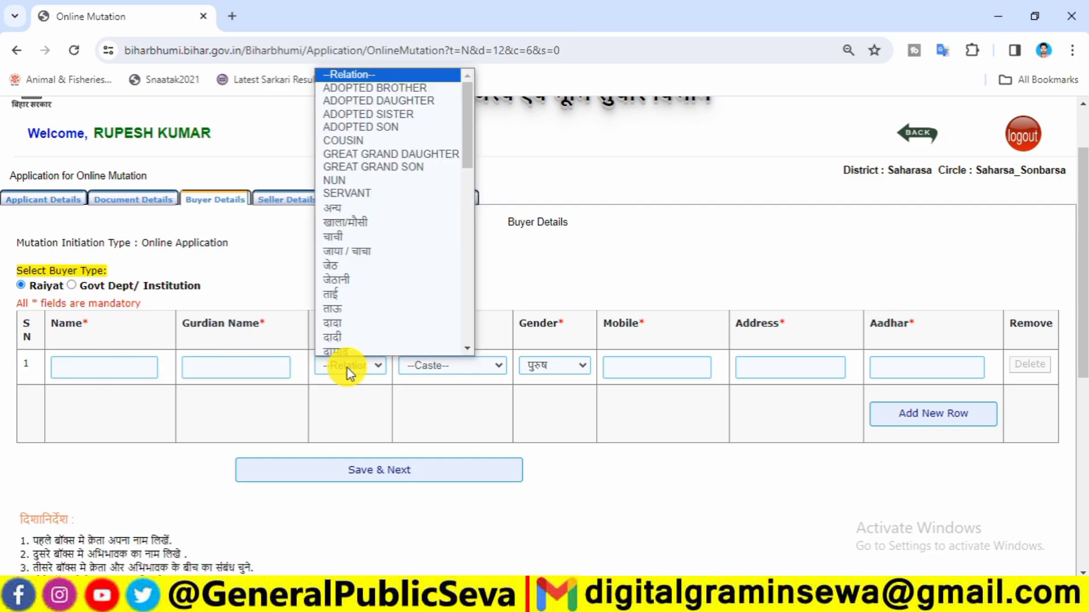
scroll(364, 231, down, 1)
click(498, 291)
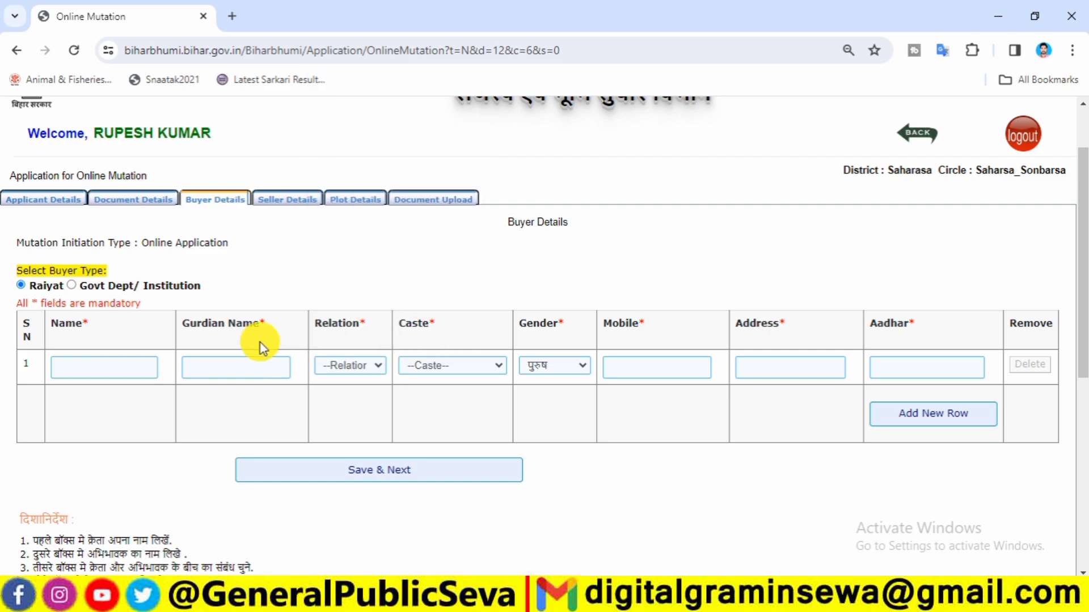
click(126, 367)
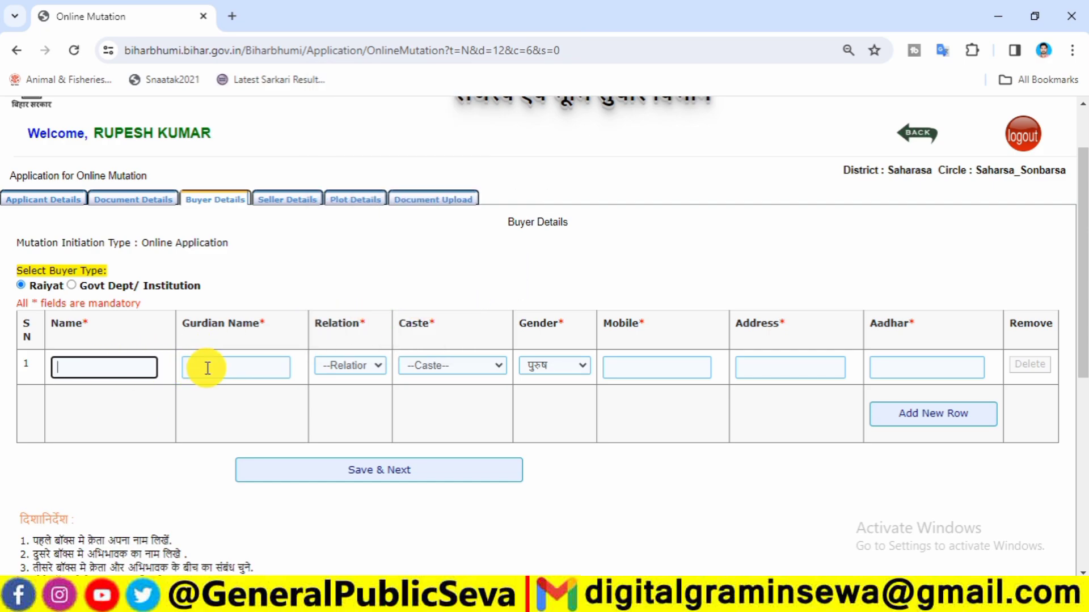
click(226, 366)
click(343, 370)
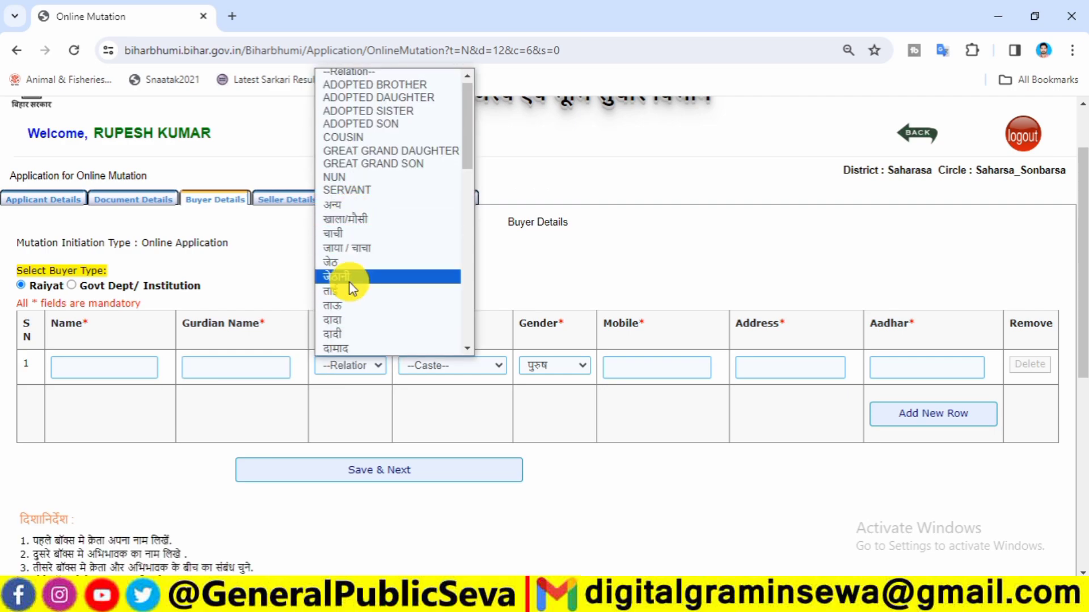
scroll(359, 247, down, 6)
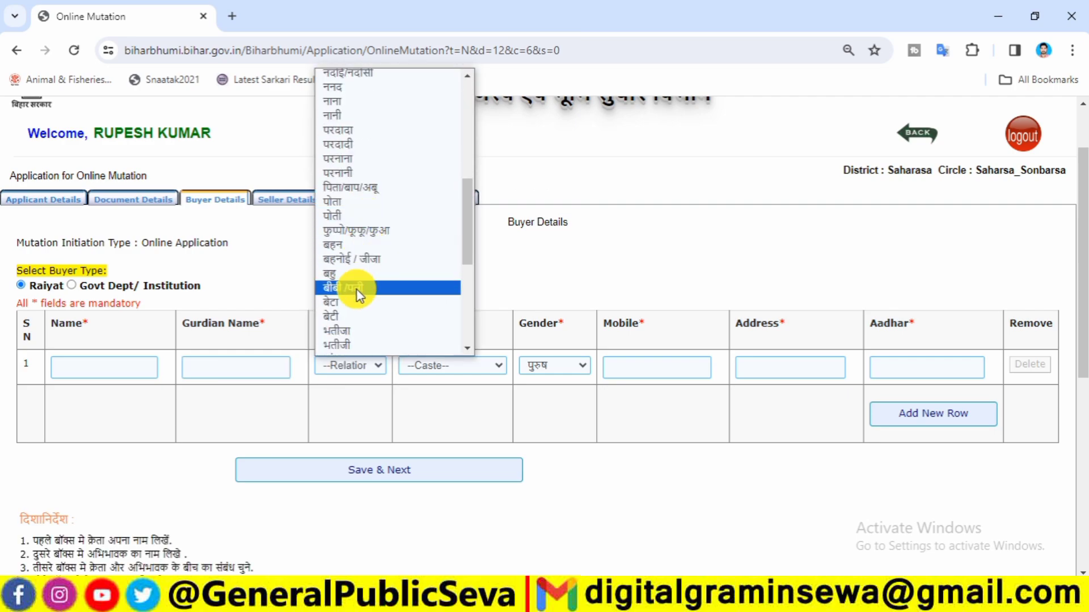
scroll(381, 272, down, 1)
click(386, 402)
click(444, 368)
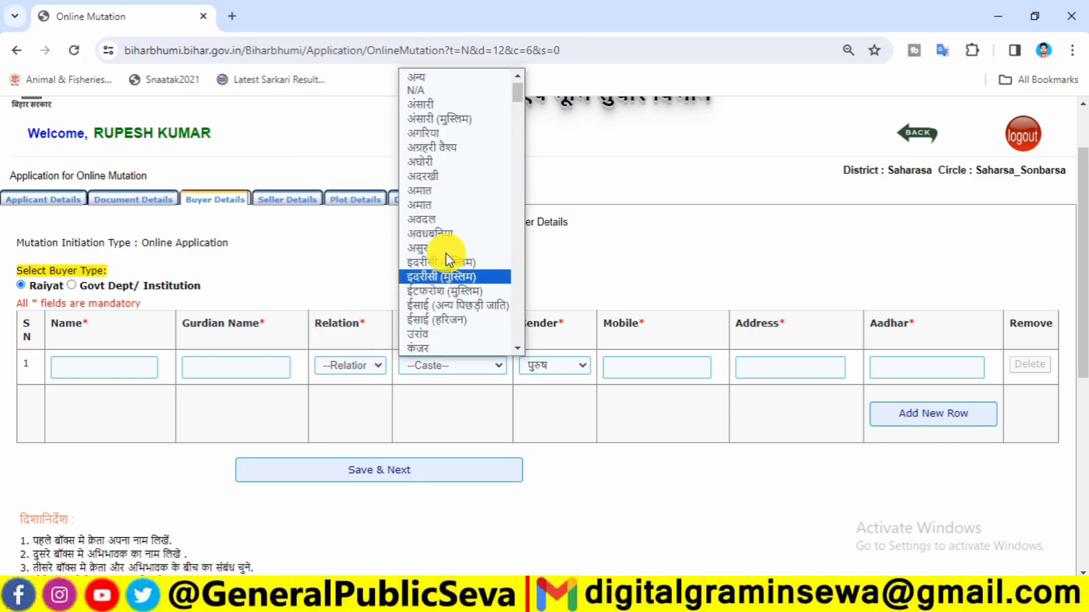
scroll(441, 272, down, 3)
scroll(454, 230, down, 4)
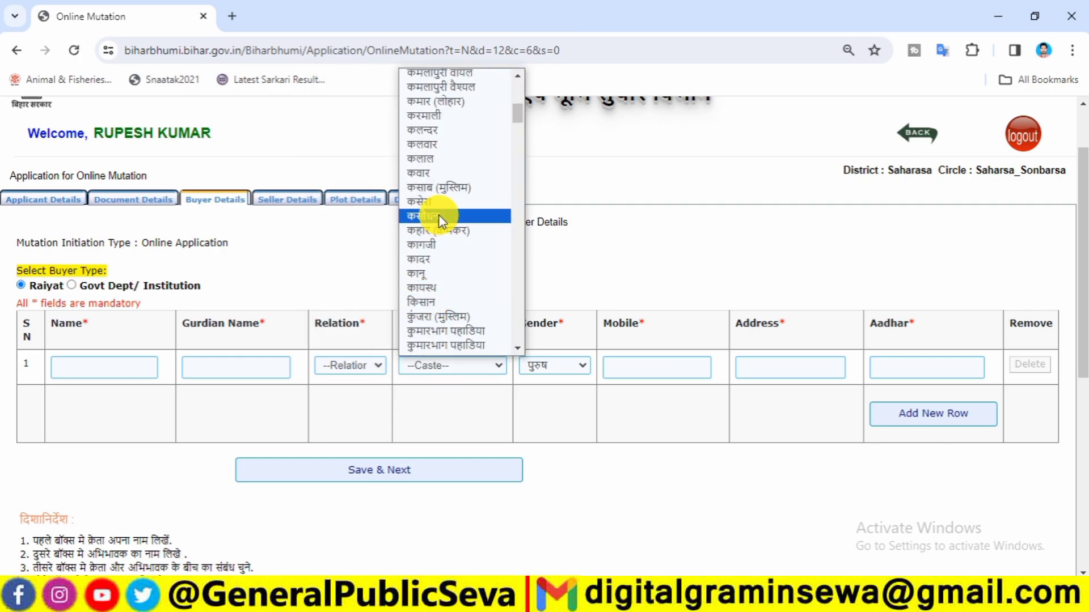
click(545, 385)
Step: Check the buyer's gender options and the mobile, address and Aadhar fields, and save to continue to the seller details
click(560, 366)
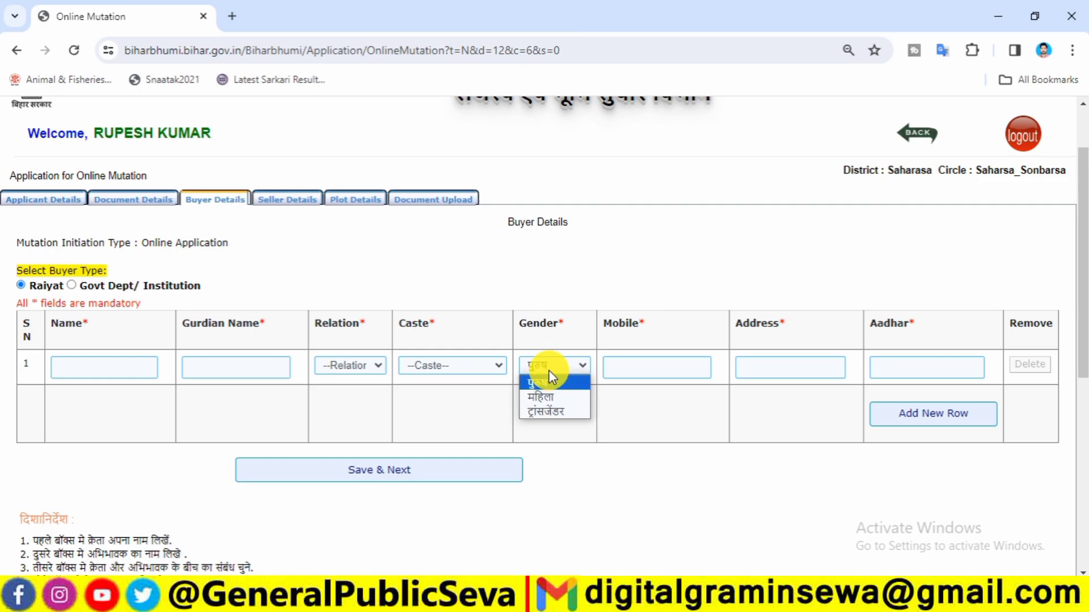
click(643, 372)
click(642, 372)
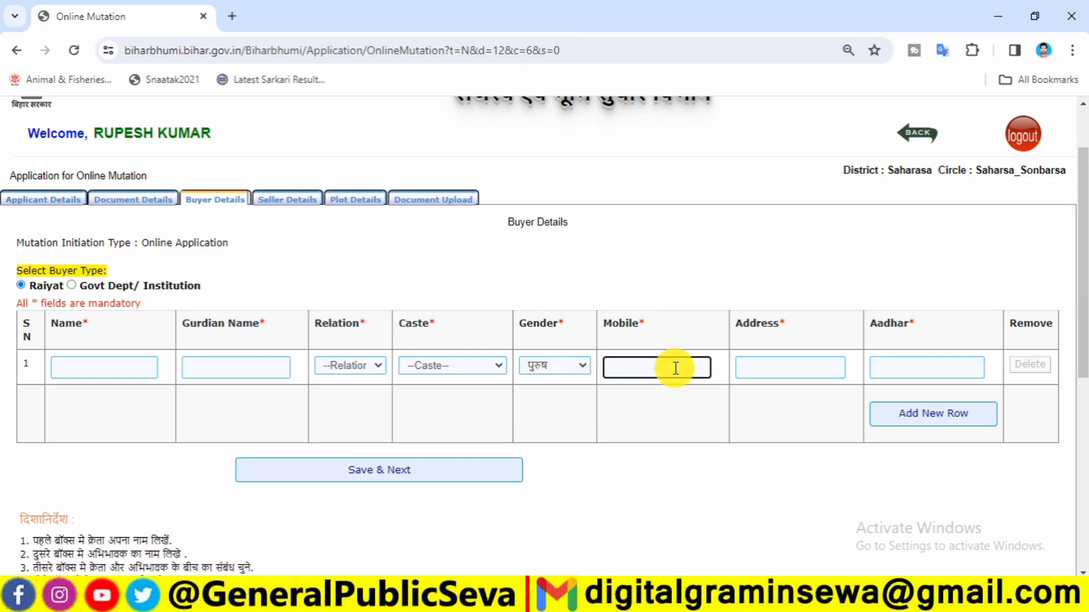
click(769, 366)
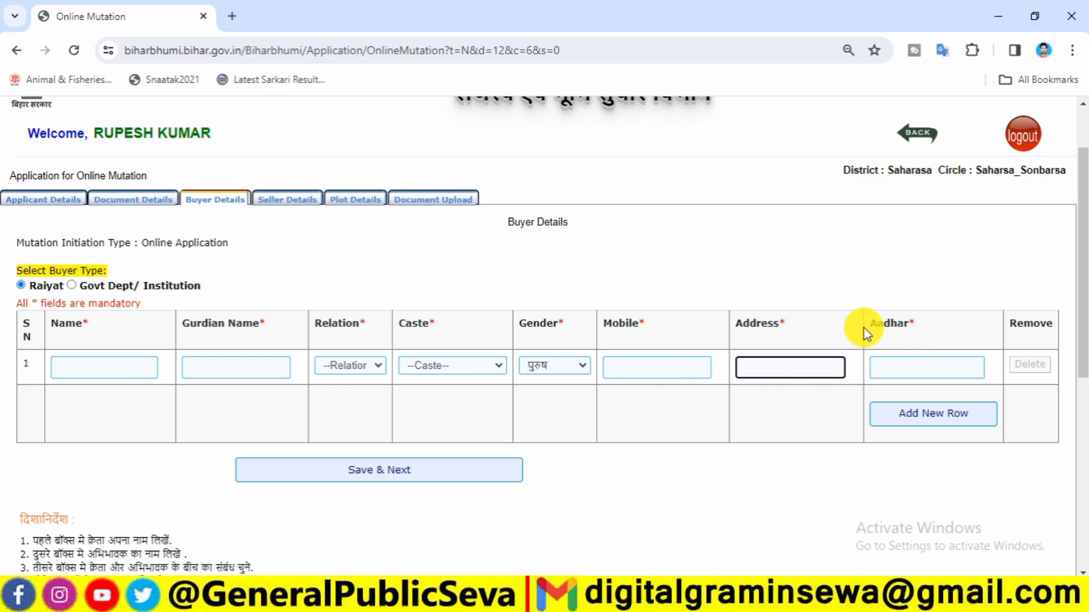
drag(862, 328, 908, 353)
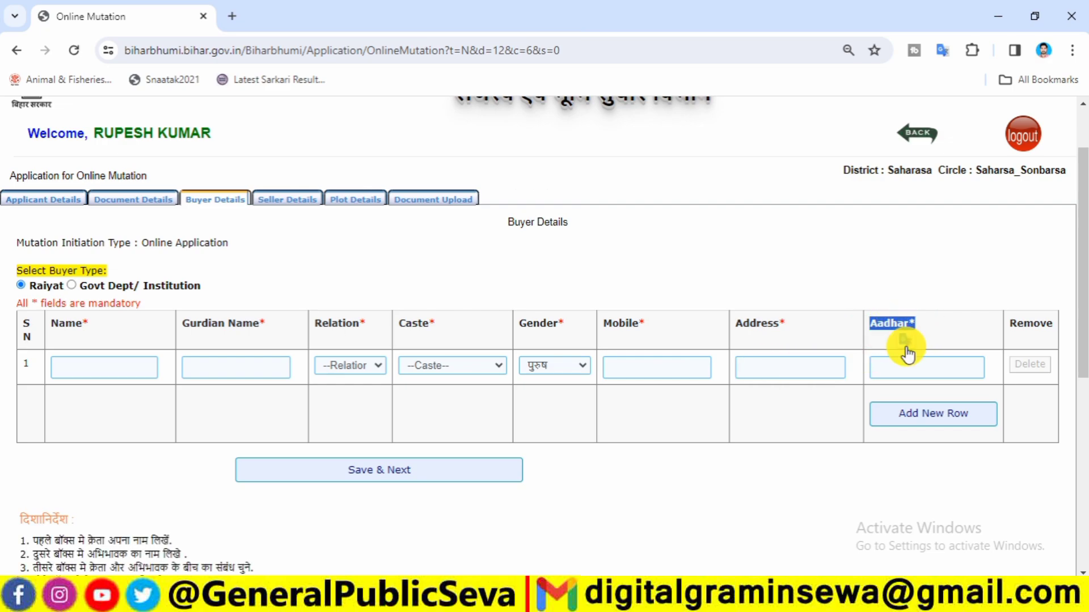
click(898, 368)
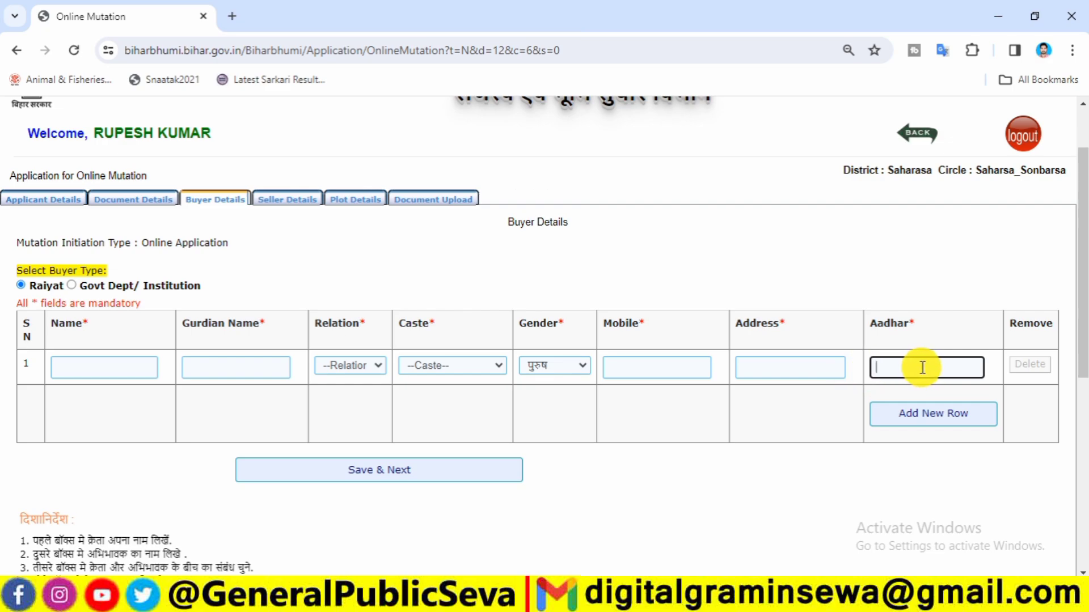
scroll(112, 284, down, 1)
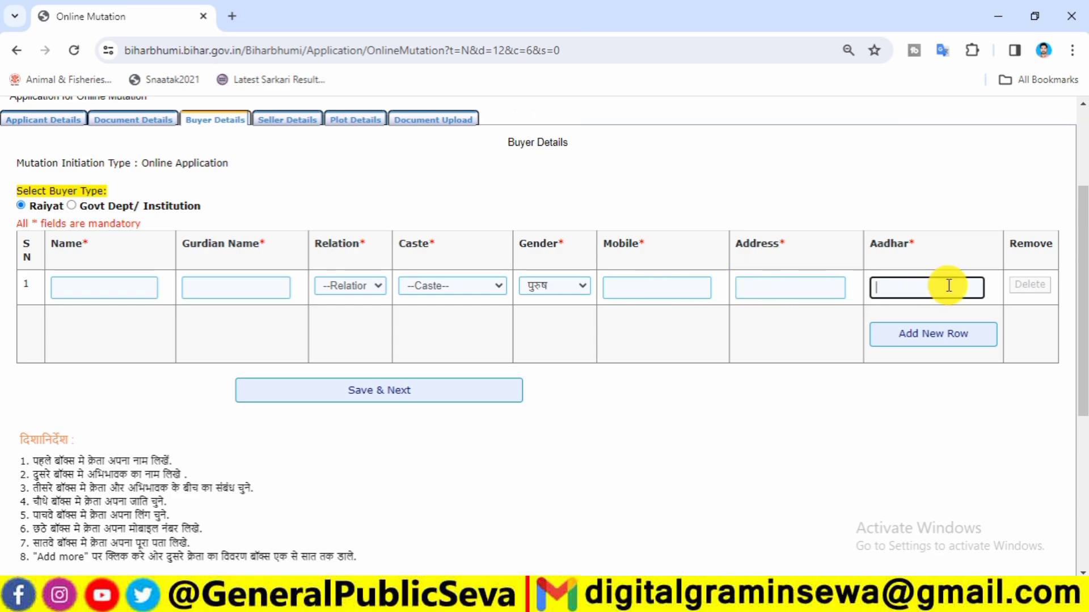
click(688, 332)
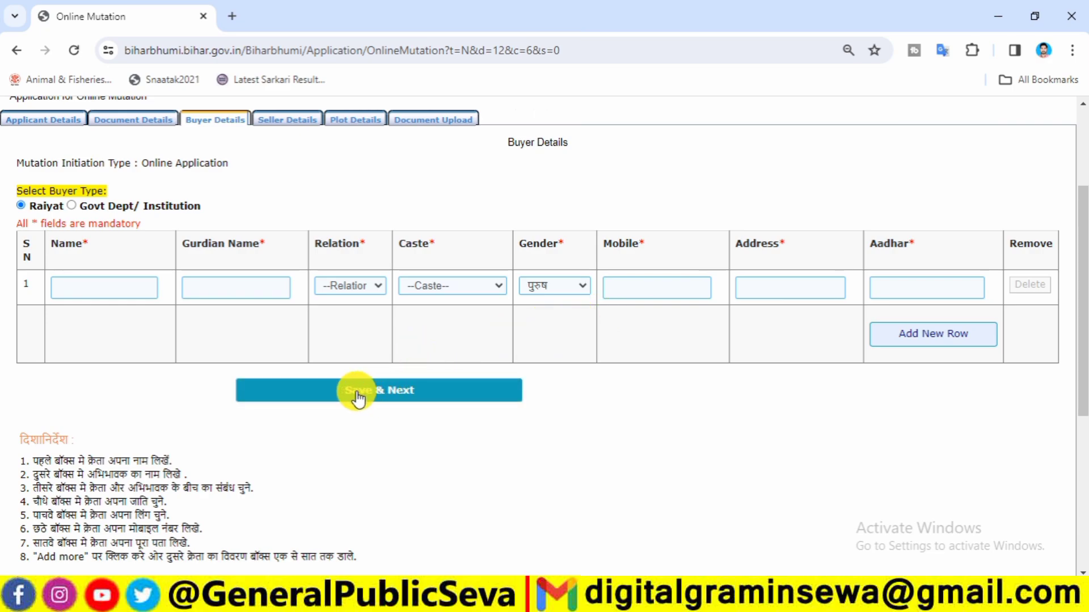
click(396, 395)
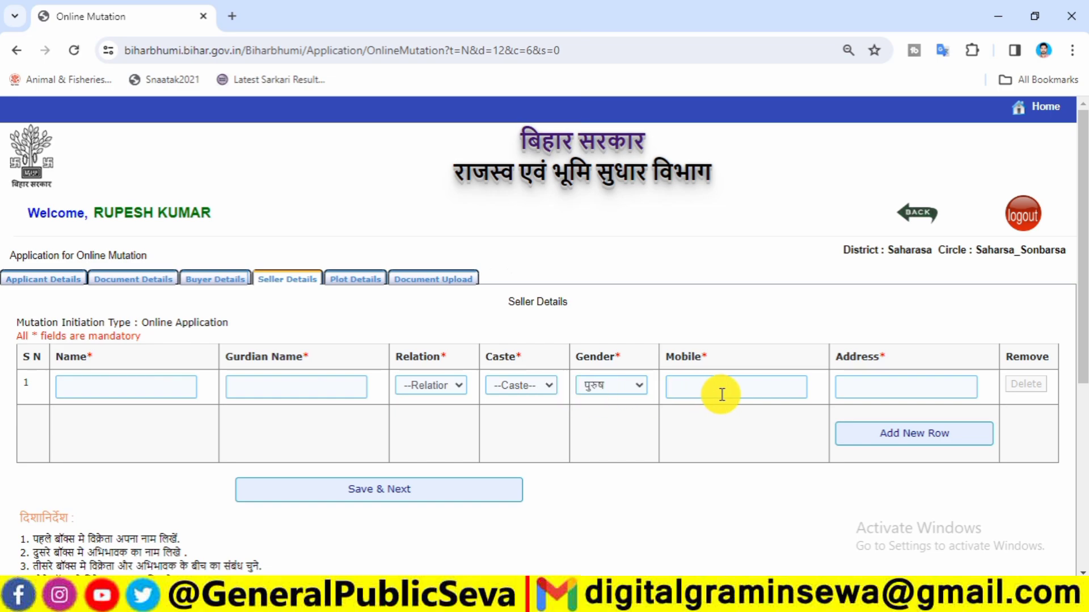
Step: Examine the seller row's name and guardian name fields and its relation, caste and gender options
click(111, 390)
click(289, 385)
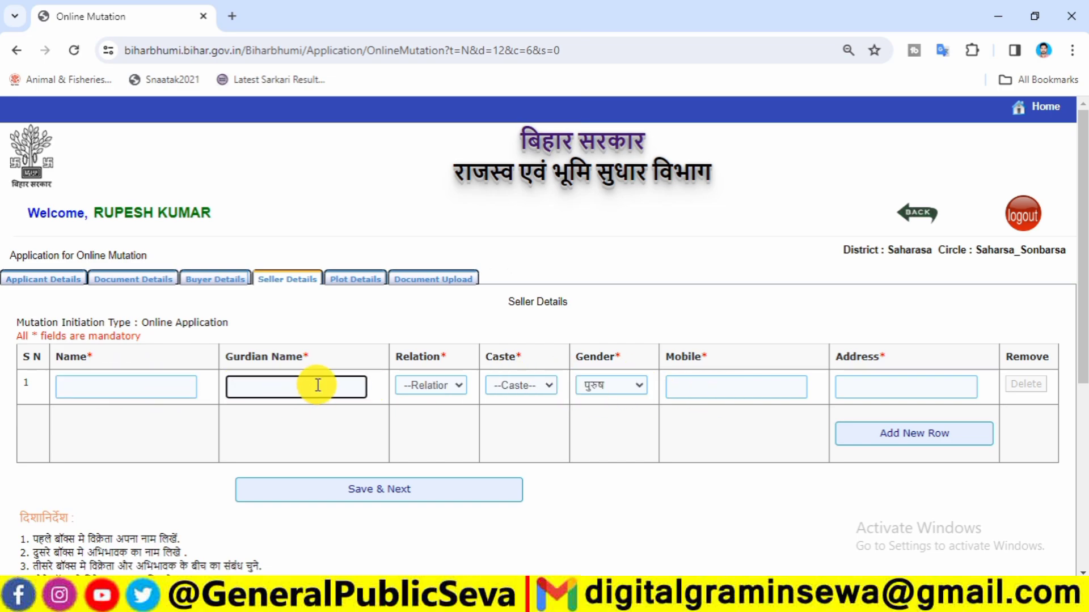
click(430, 385)
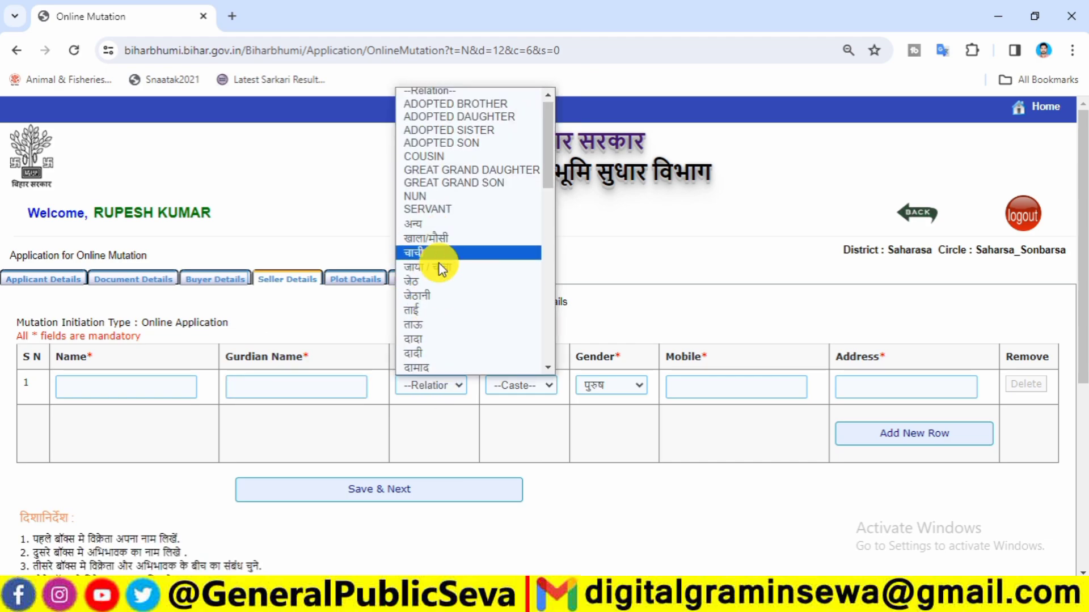
click(457, 401)
click(520, 387)
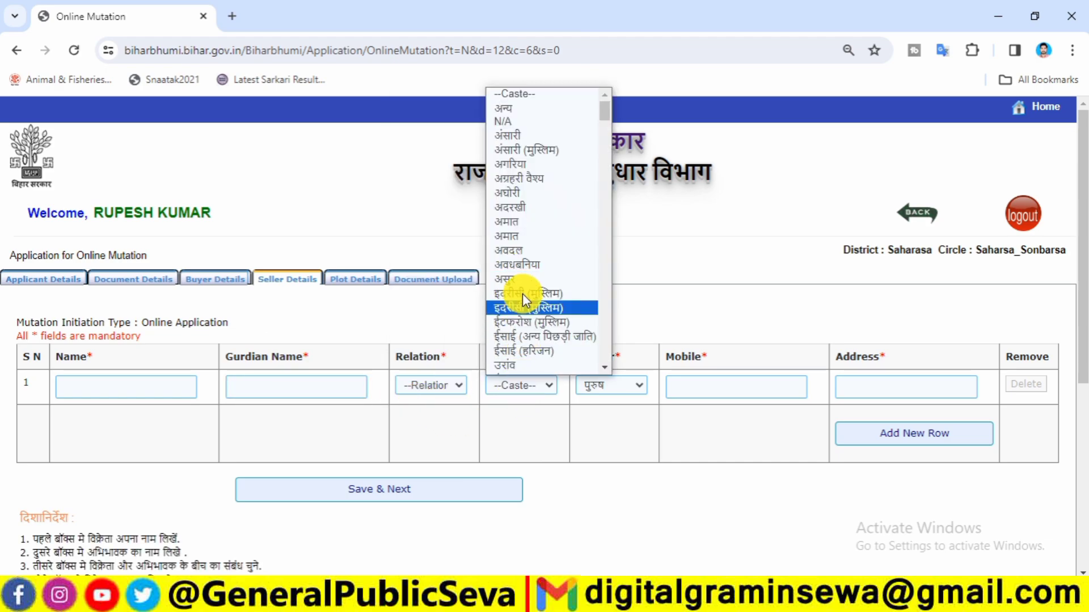
click(545, 410)
click(620, 386)
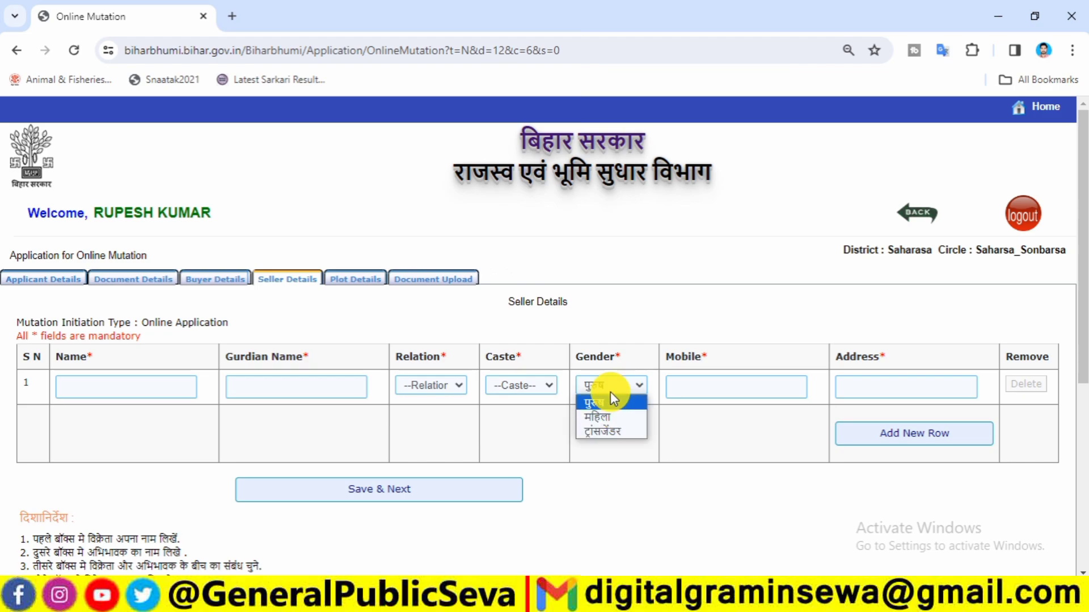
click(611, 403)
Step: Check the seller's mobile, address and name fields, and save to continue to the plot details
click(722, 382)
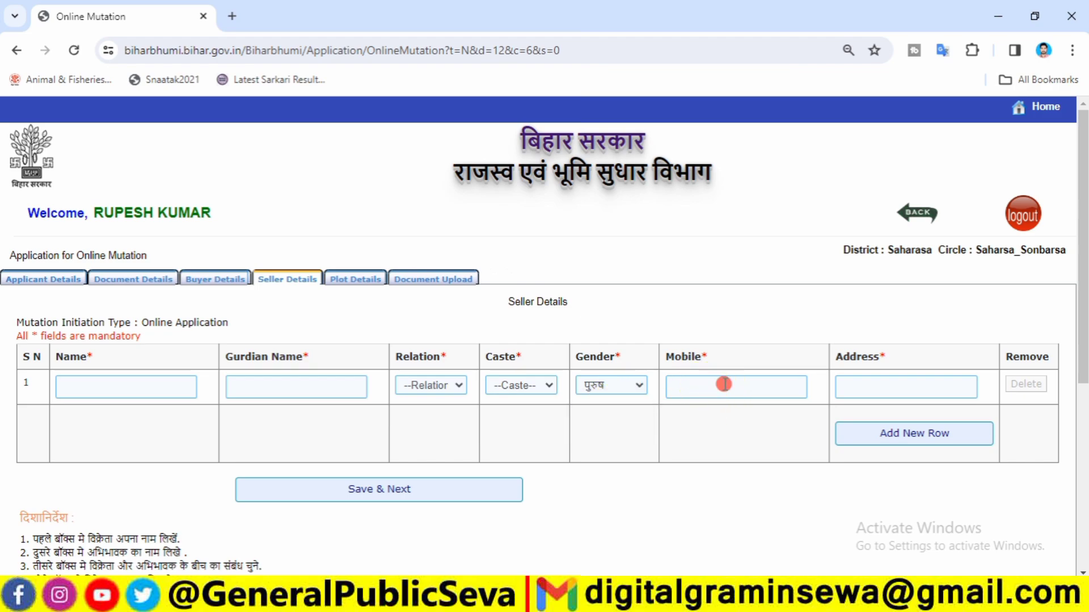
click(719, 414)
click(887, 386)
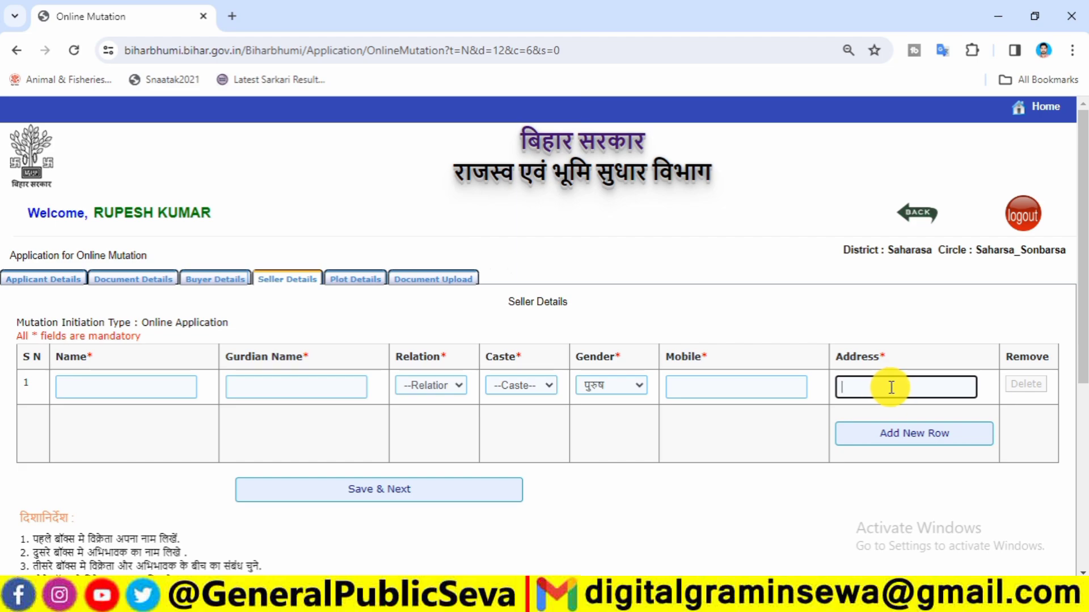
click(134, 385)
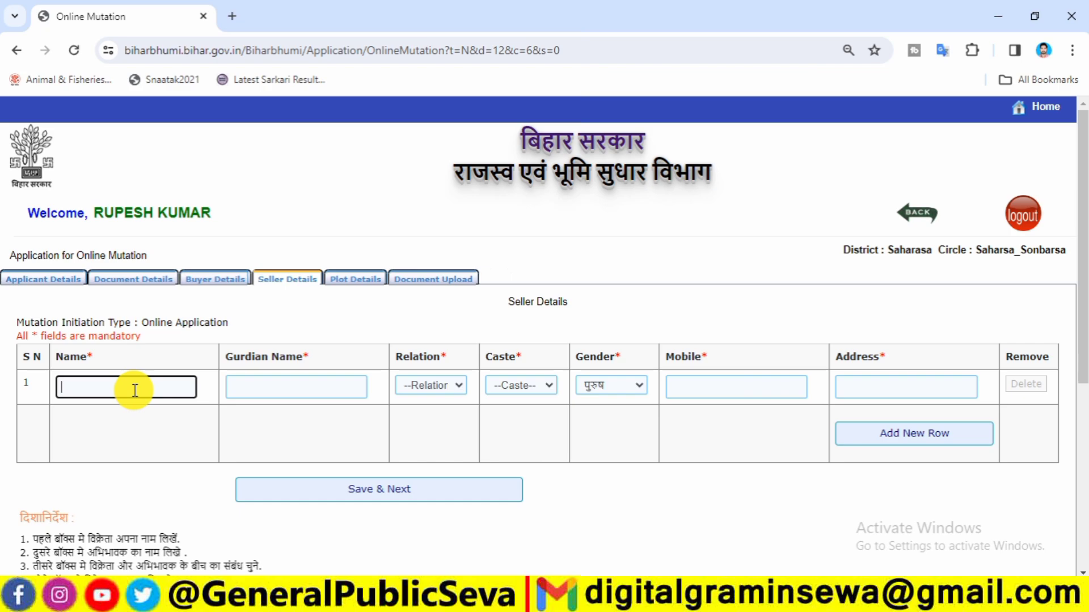
click(267, 410)
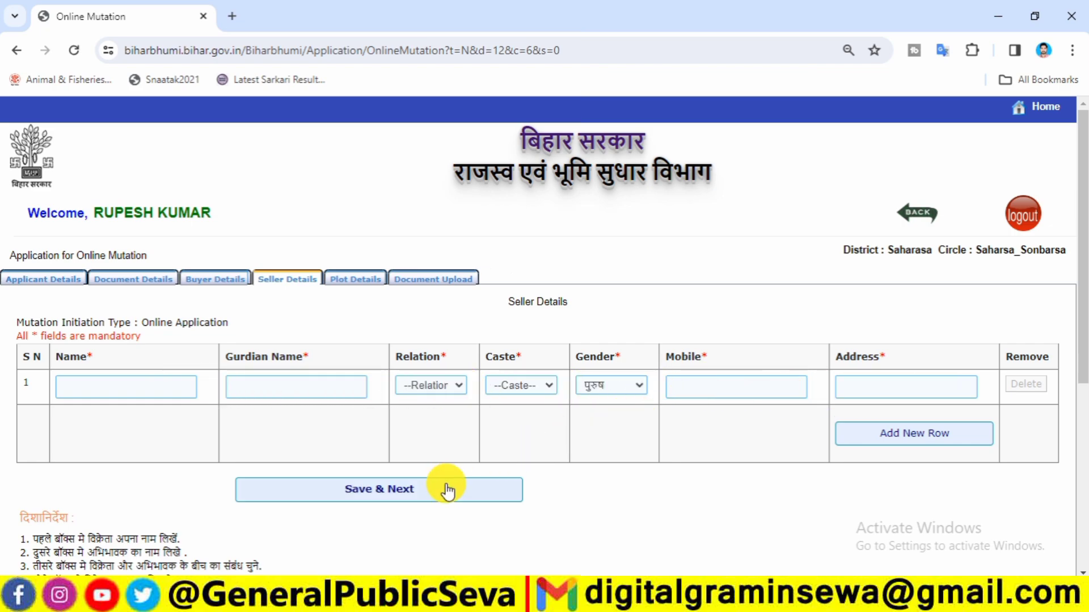
click(405, 491)
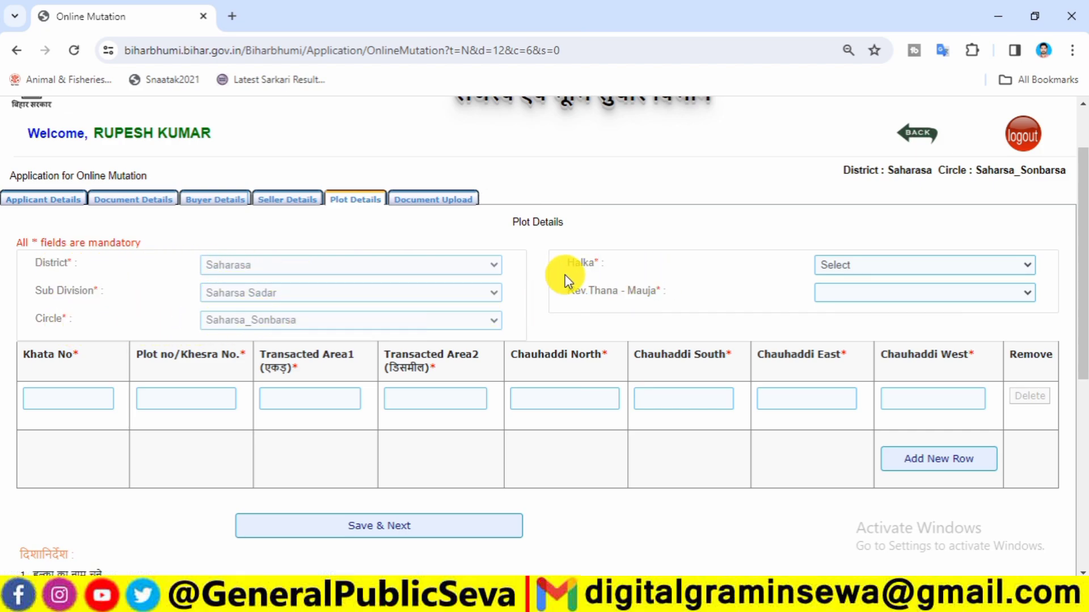
Step: Look through the Halka and Rev.Thana - Mauja choices in the plot details
click(843, 267)
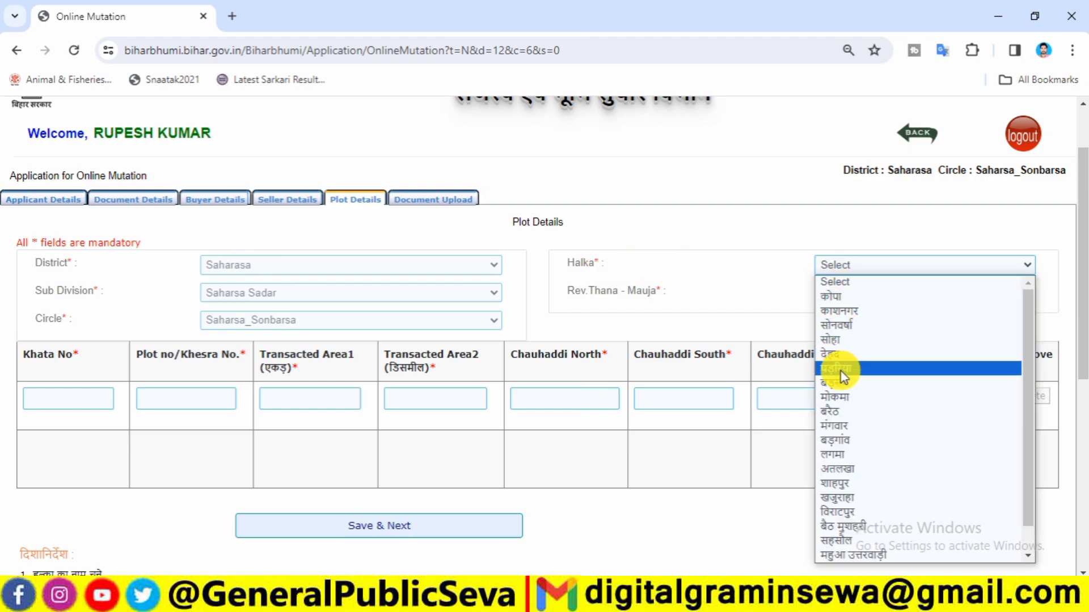
click(760, 295)
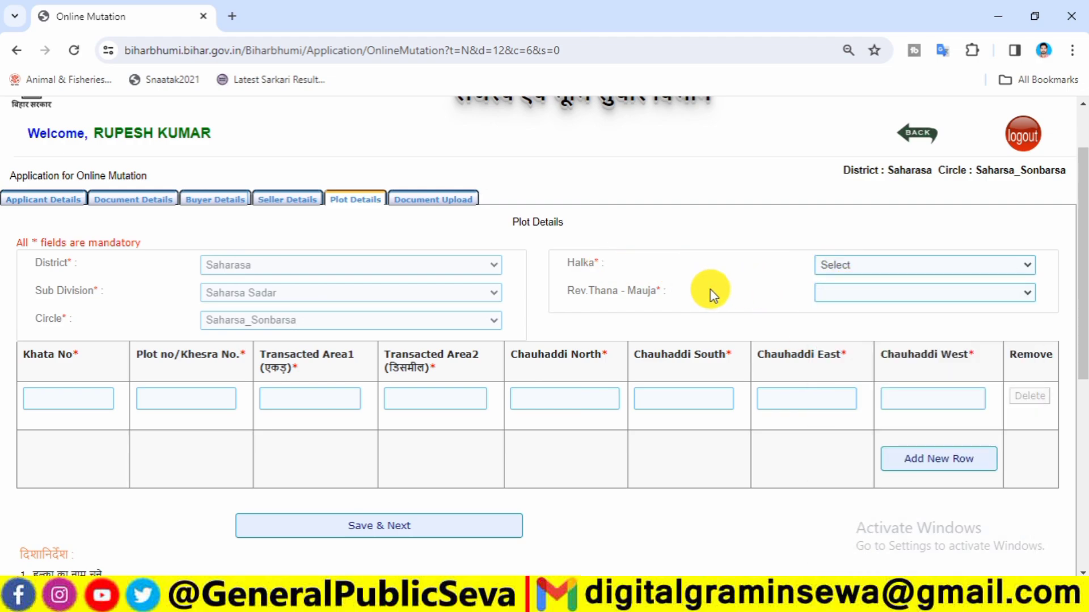
click(849, 295)
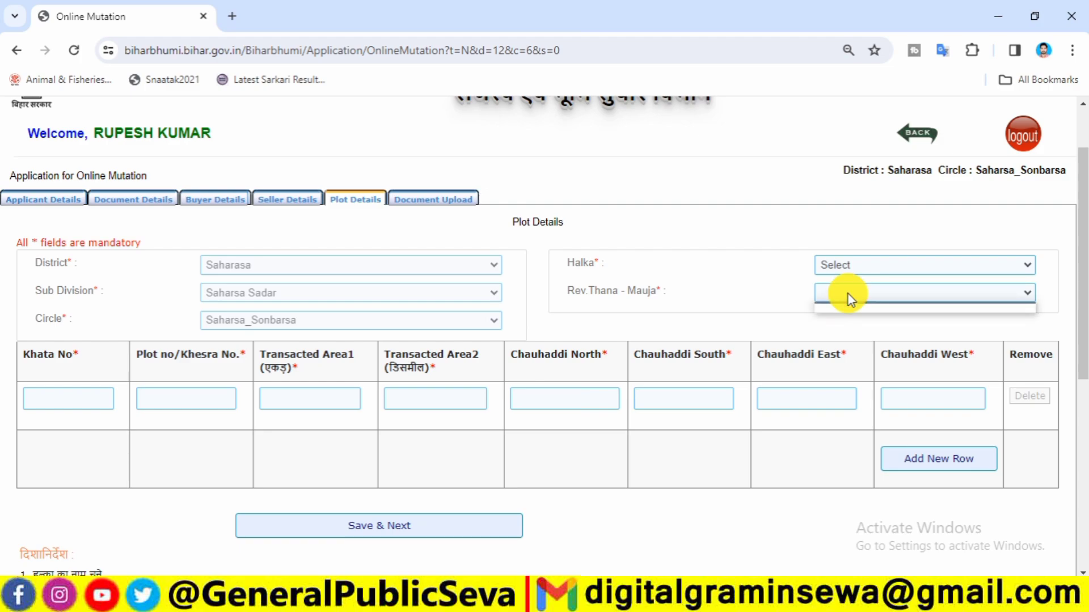
click(852, 298)
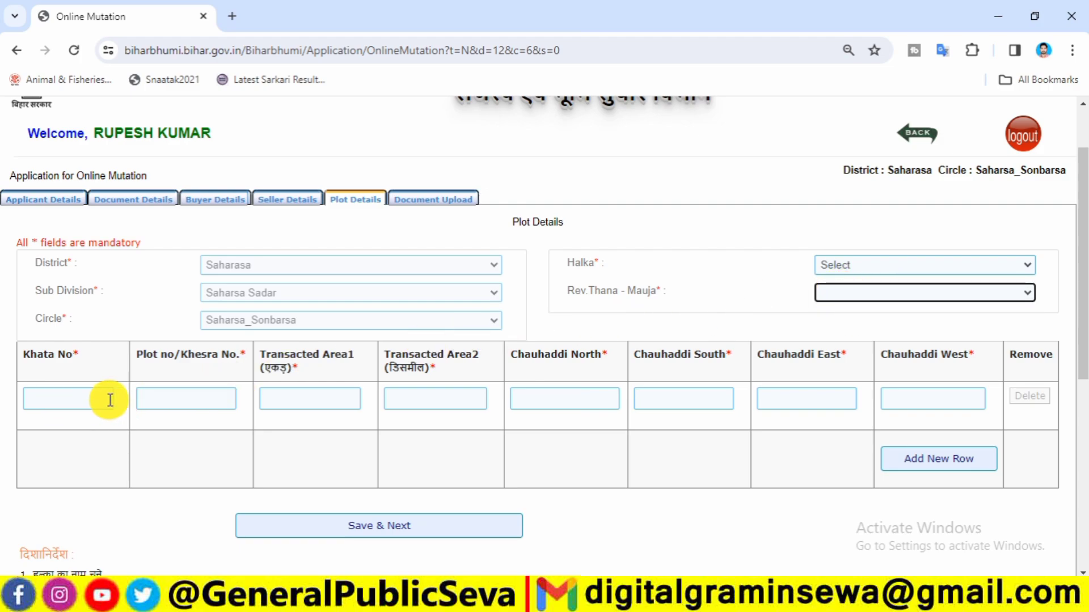
Step: Check the Khata and Khesra number fields and set the plot's Transacted Area1 (एकड़) to 0
click(187, 399)
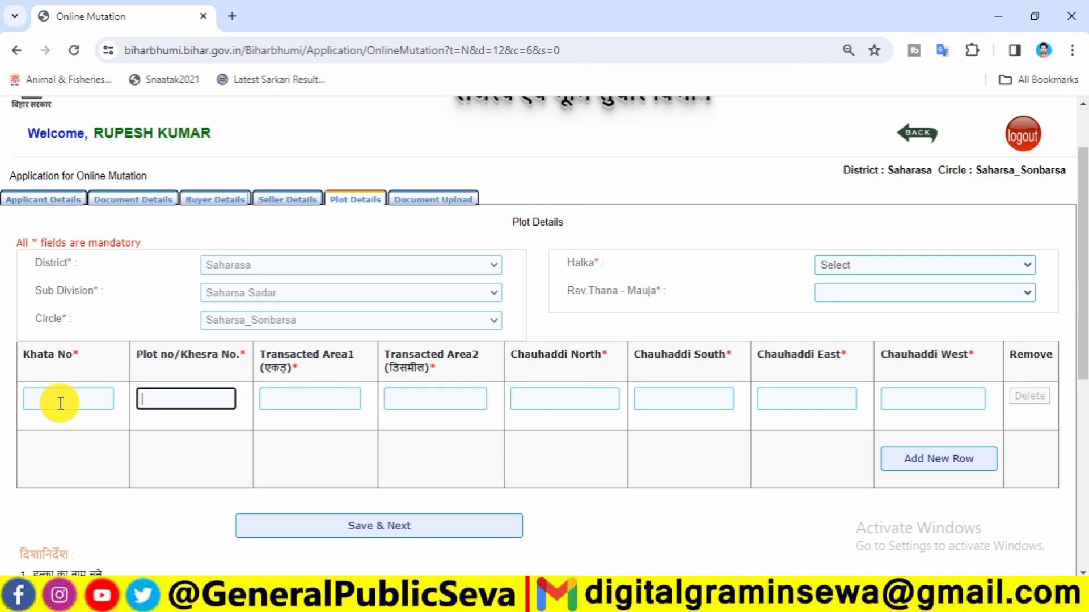
click(63, 397)
click(175, 396)
click(314, 401)
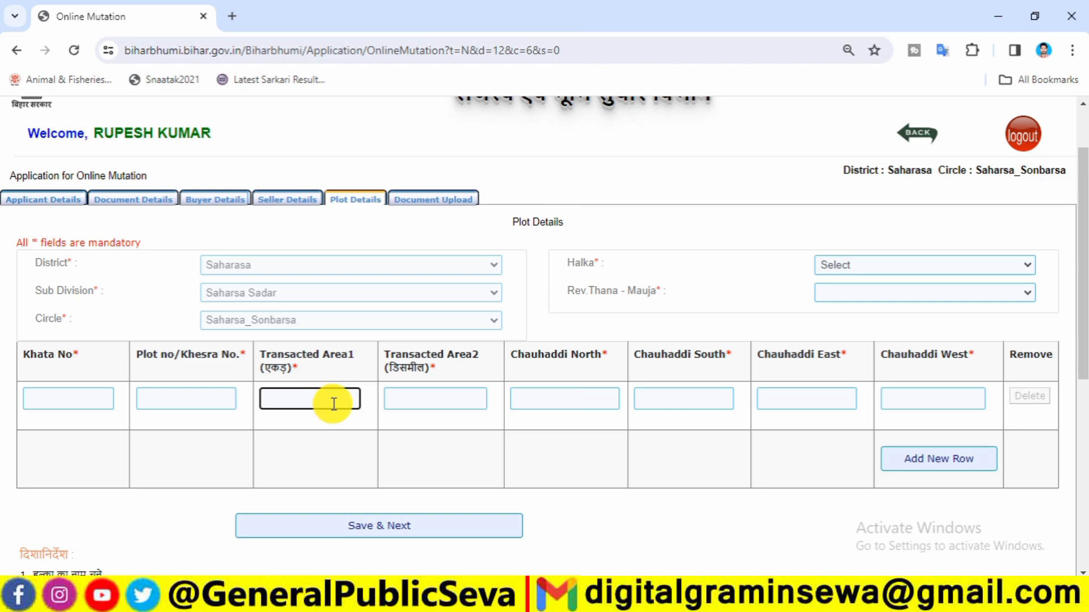
text(0)
Step: Check the plot's Transacted Area2 (डिसमील) and Chauhaddi fields, and save to continue to the document upload section
click(431, 407)
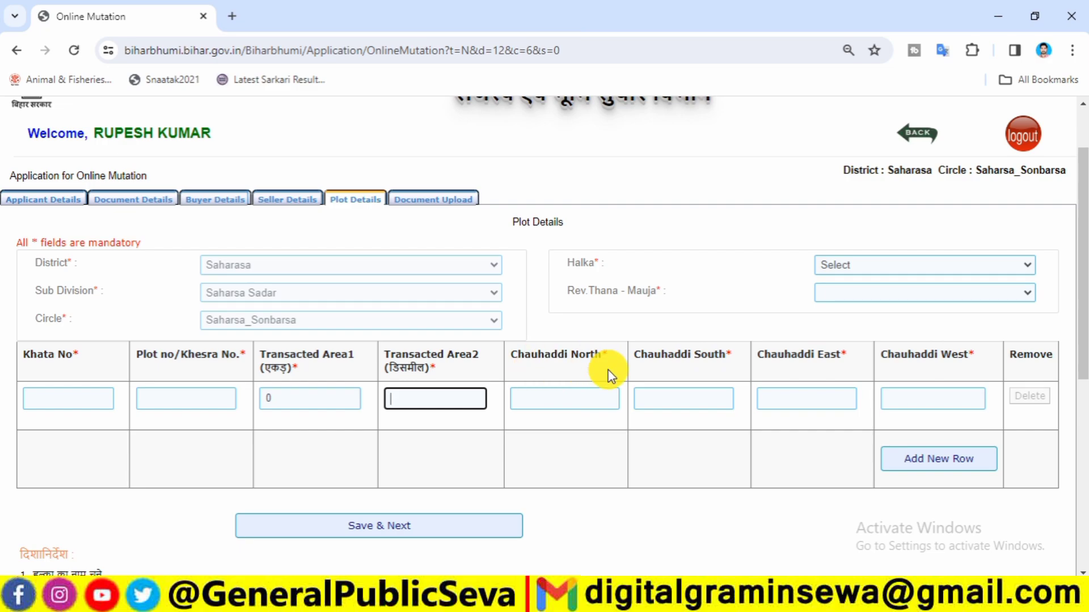
click(624, 411)
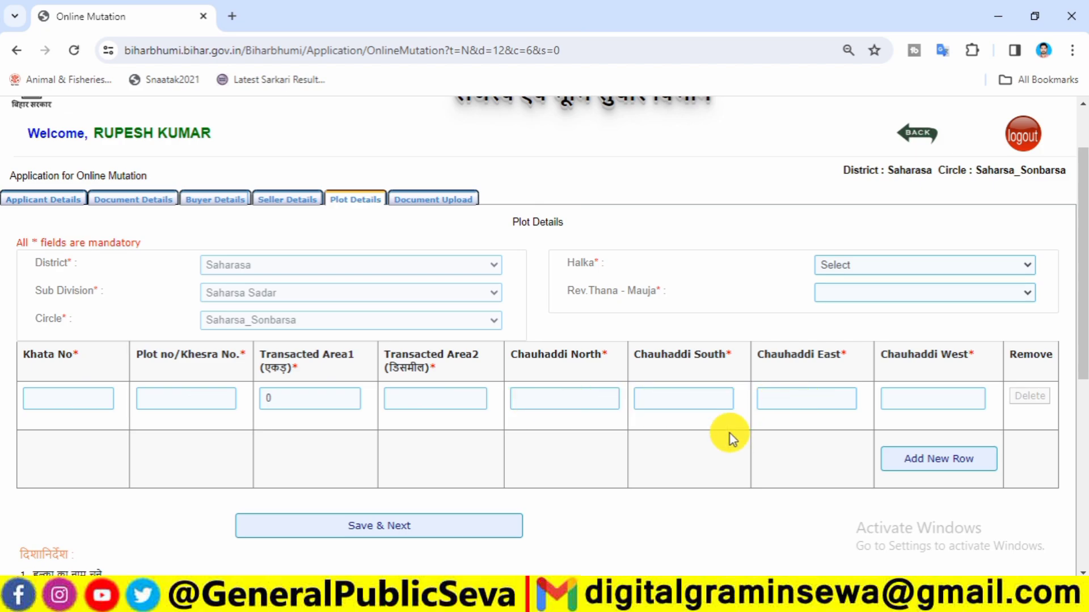
click(396, 525)
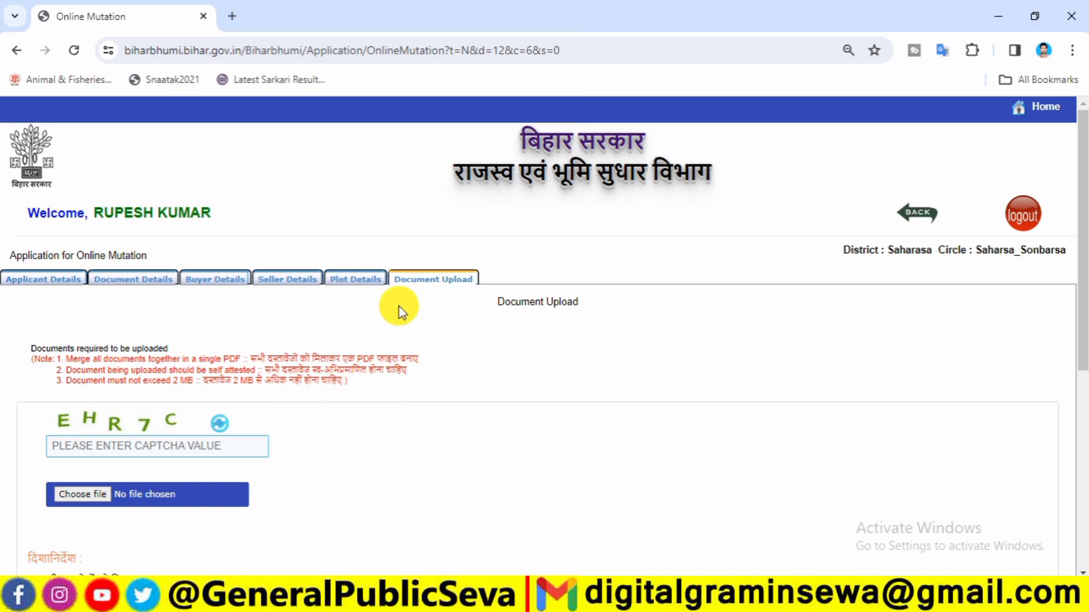
scroll(426, 361, down, 1)
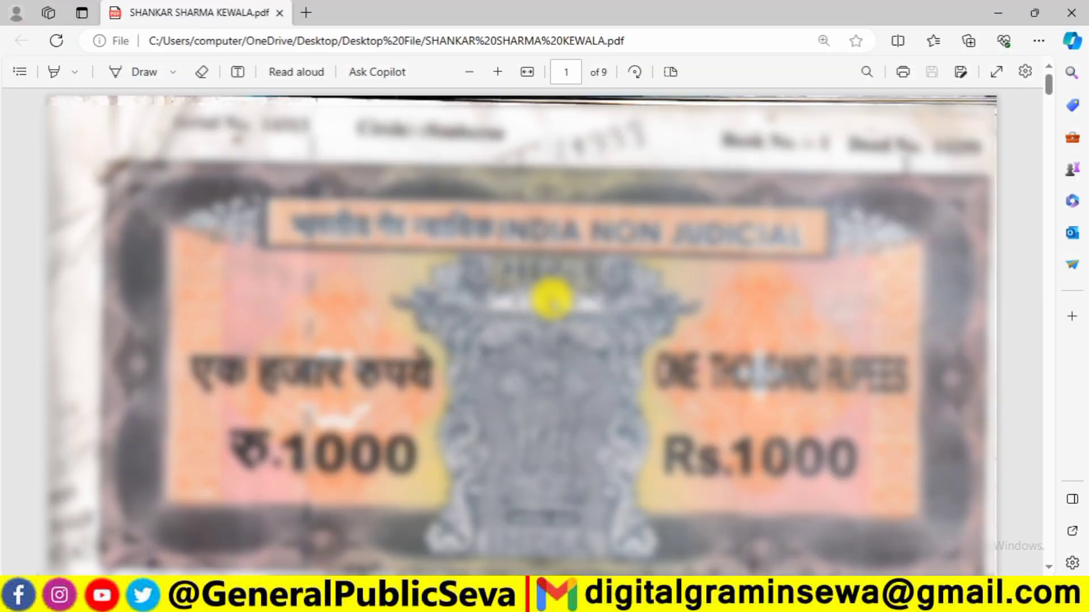
Step: Look through the scanned Kewala (sale deed) PDF from the first page to page 9
click(469, 72)
click(469, 72)
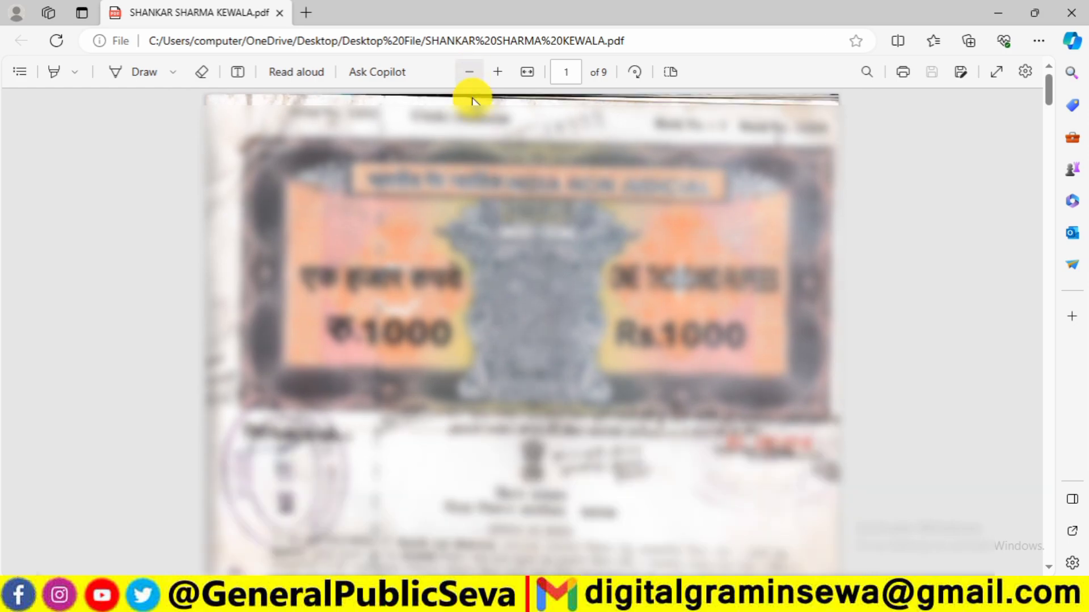
scroll(539, 275, down, 10)
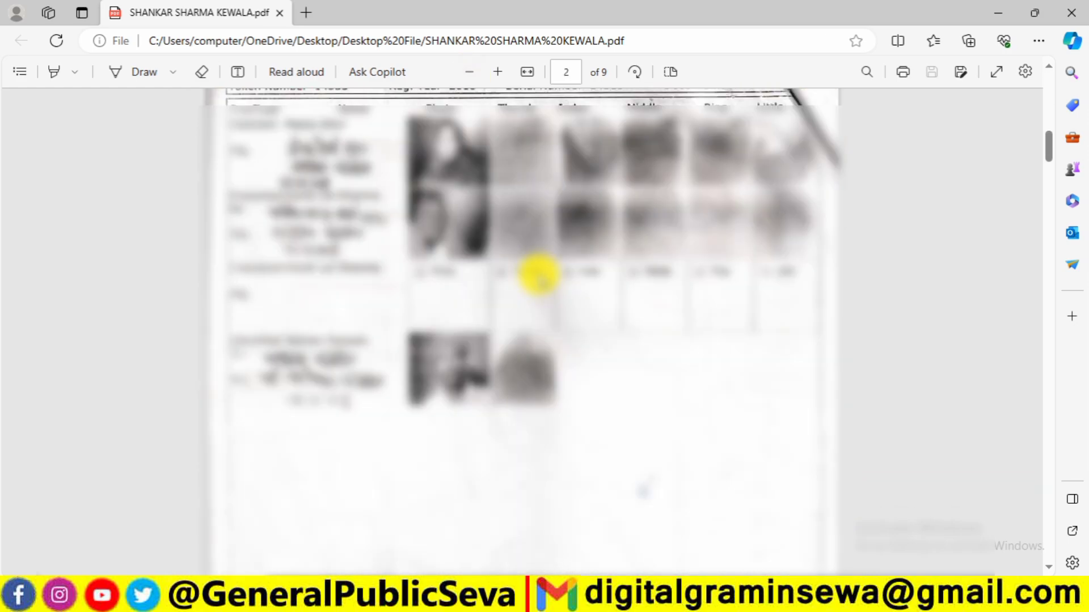
scroll(539, 275, down, 10)
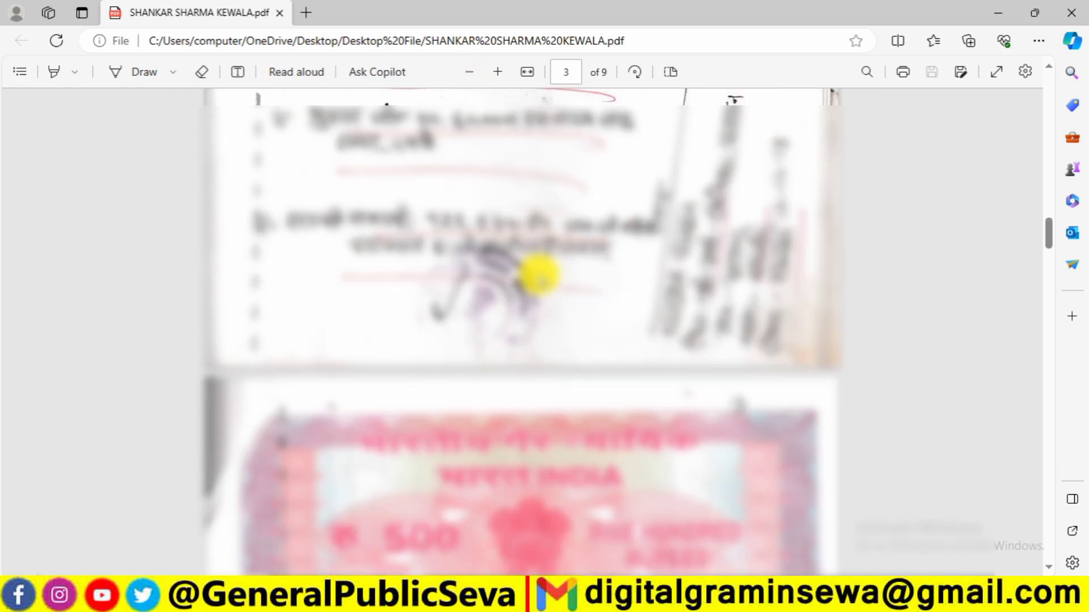
scroll(539, 275, down, 10)
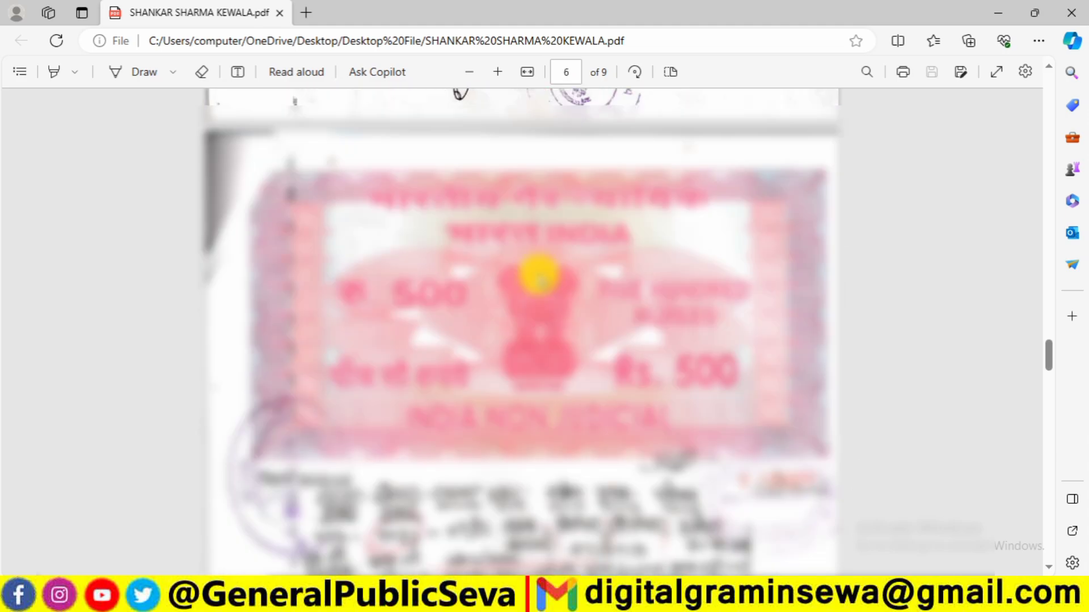
scroll(538, 275, down, 10)
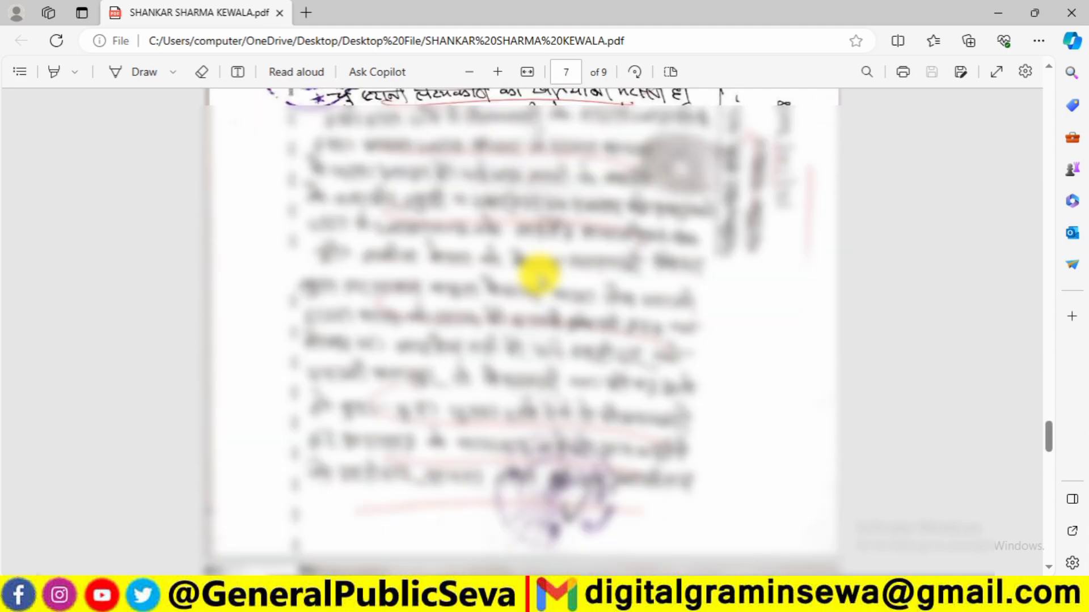
scroll(538, 275, down, 15)
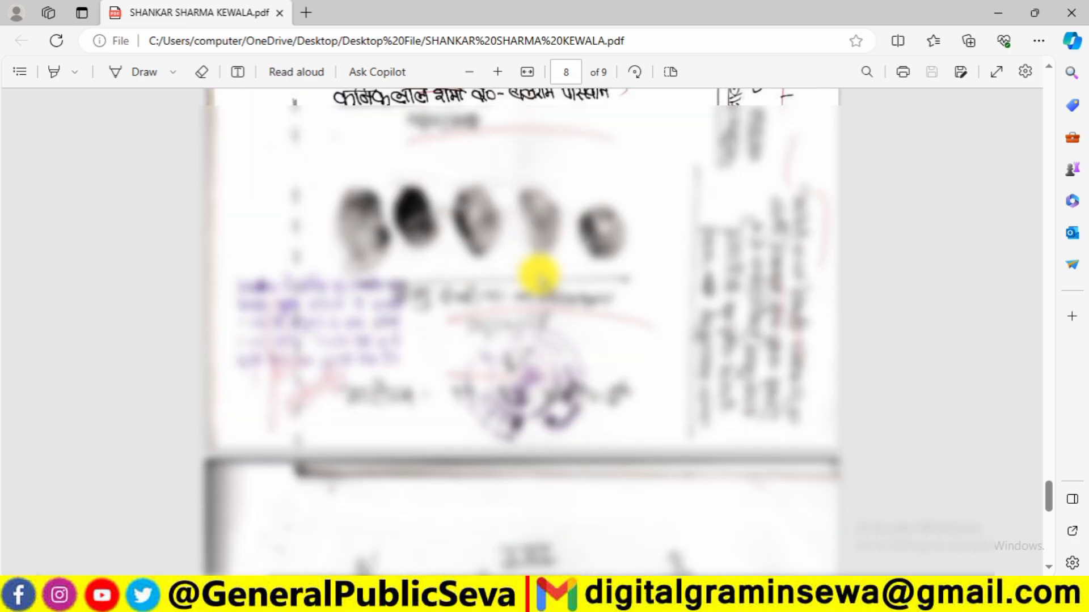
scroll(594, 369, down, 5)
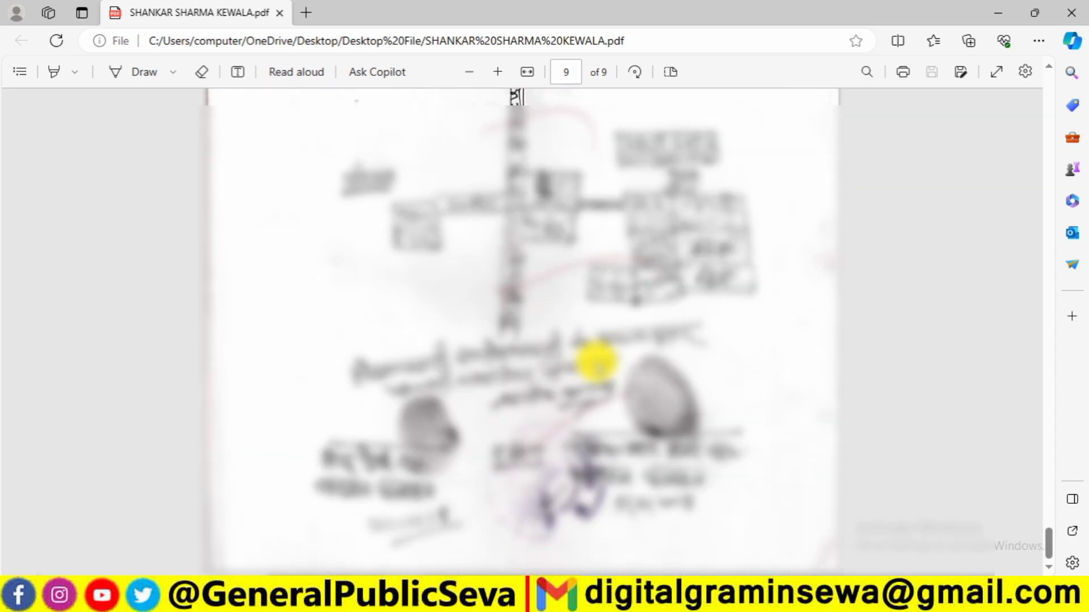
Step: Switch back to the online mutation application in Chrome and choose the Form6 PDF from Downloads as the document to upload
click(492, 596)
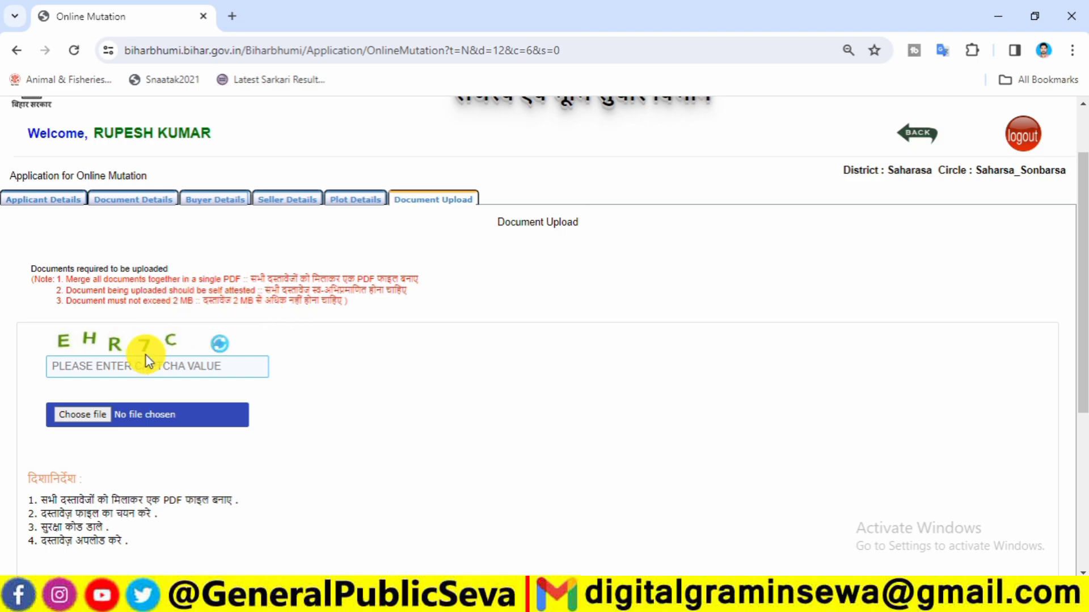
click(85, 414)
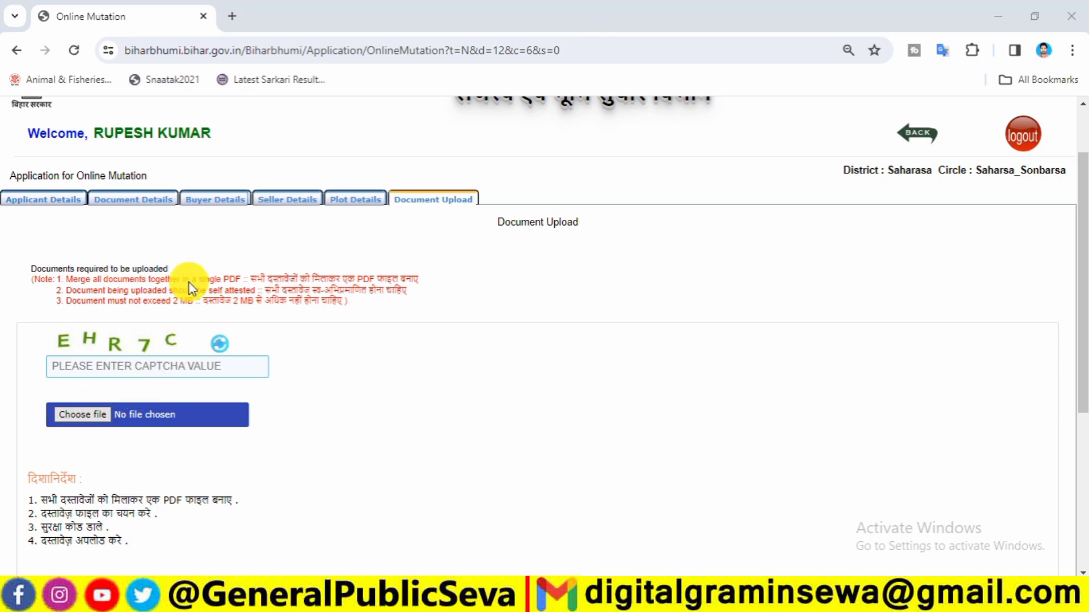
click(273, 169)
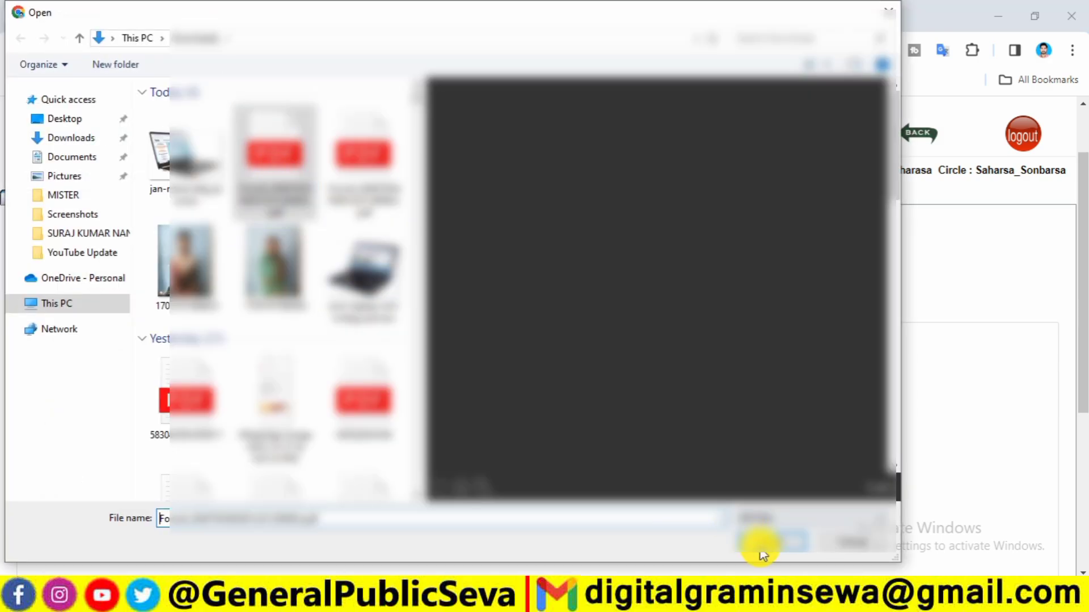
click(770, 539)
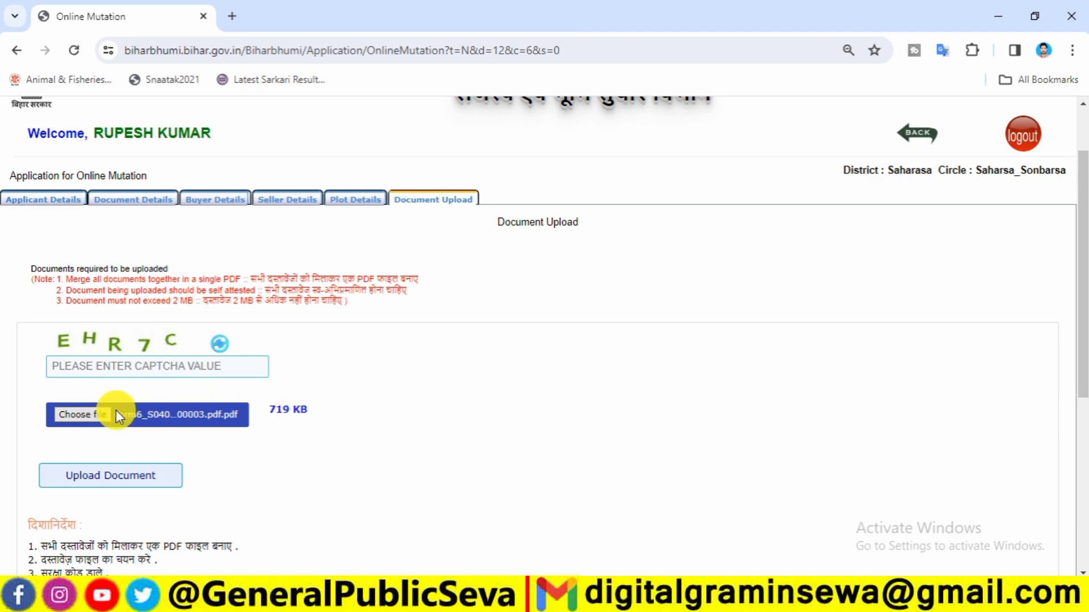
Step: Activate the captcha field in the document upload section and try to upload the chosen PDF
click(94, 366)
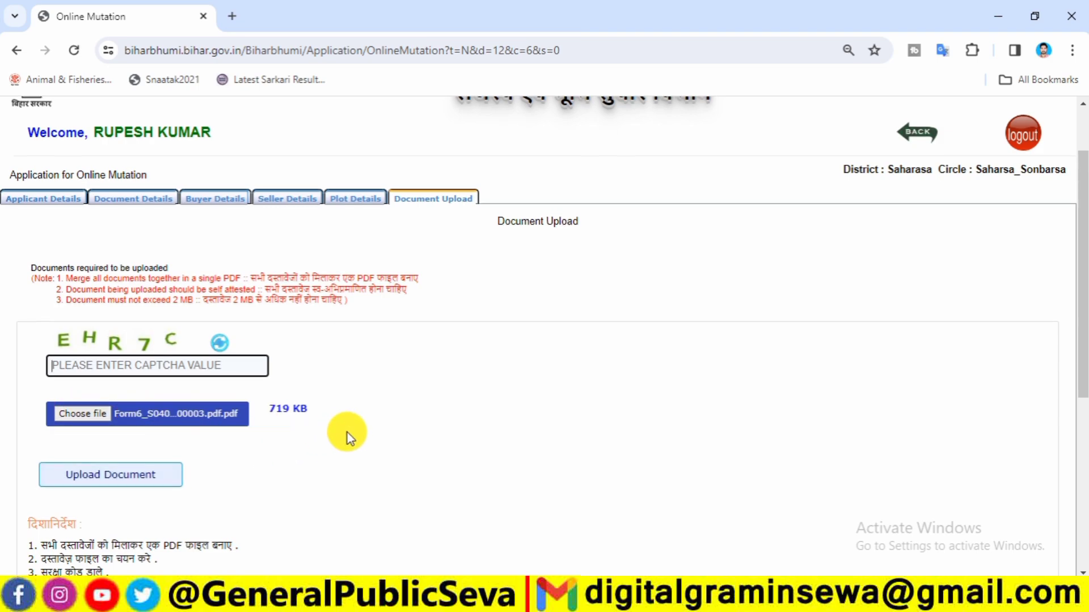
scroll(347, 433, down, 1)
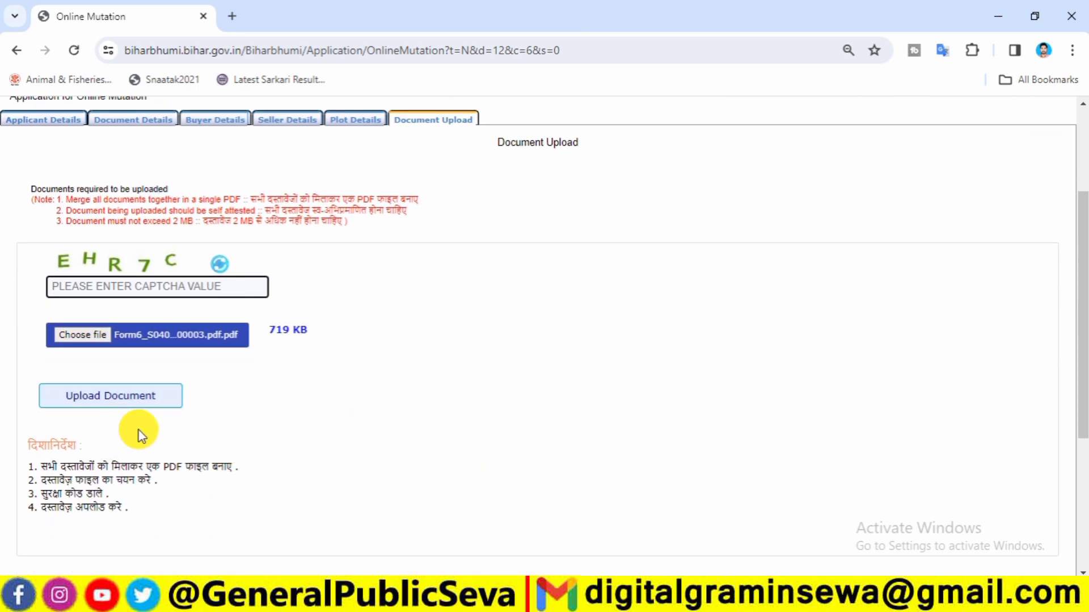
scroll(214, 364, up, 1)
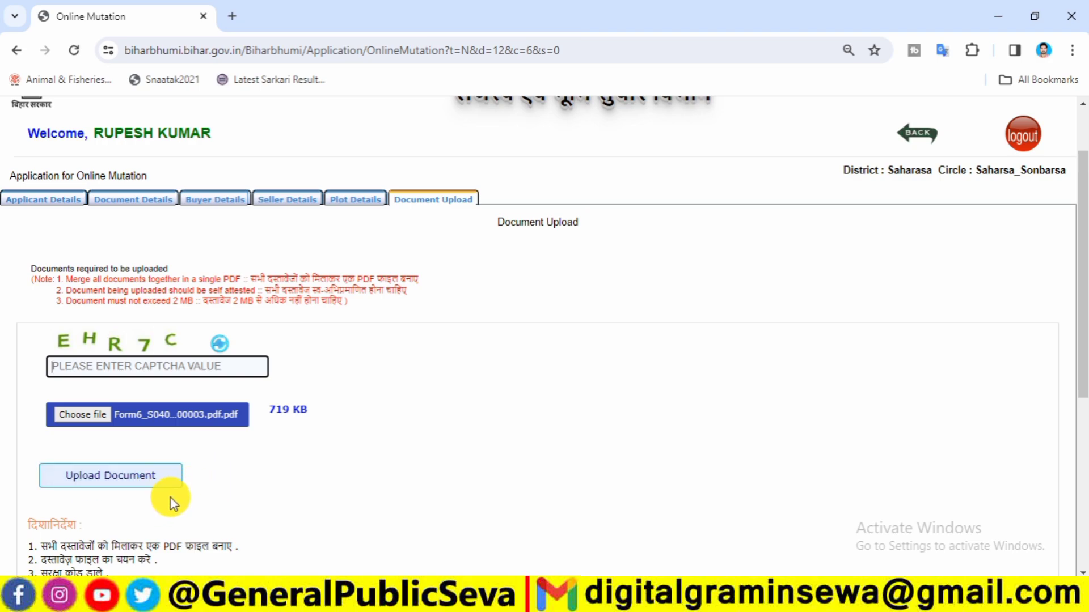
click(121, 481)
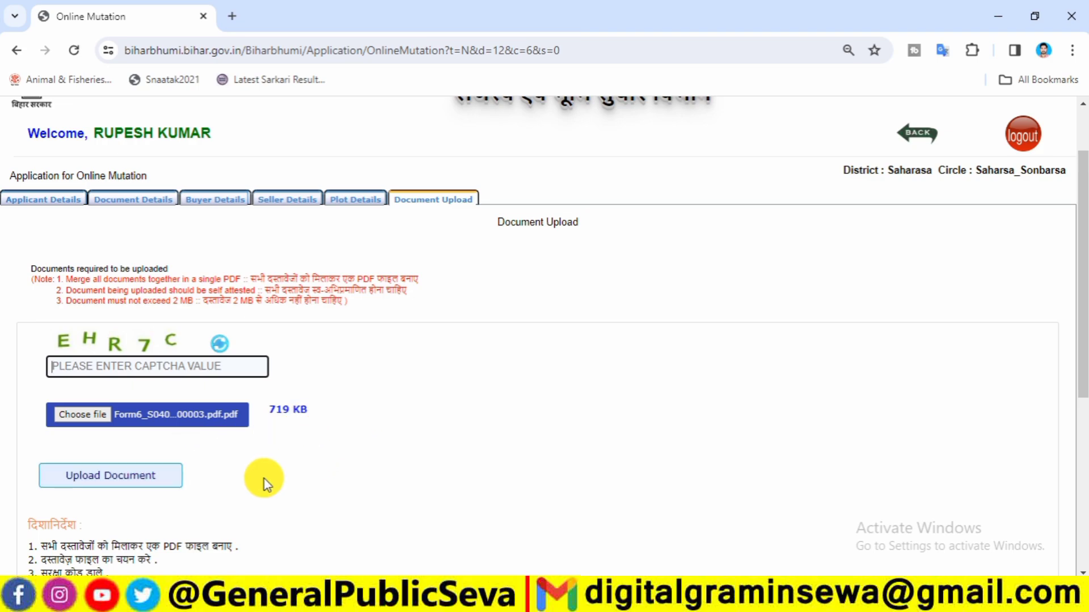